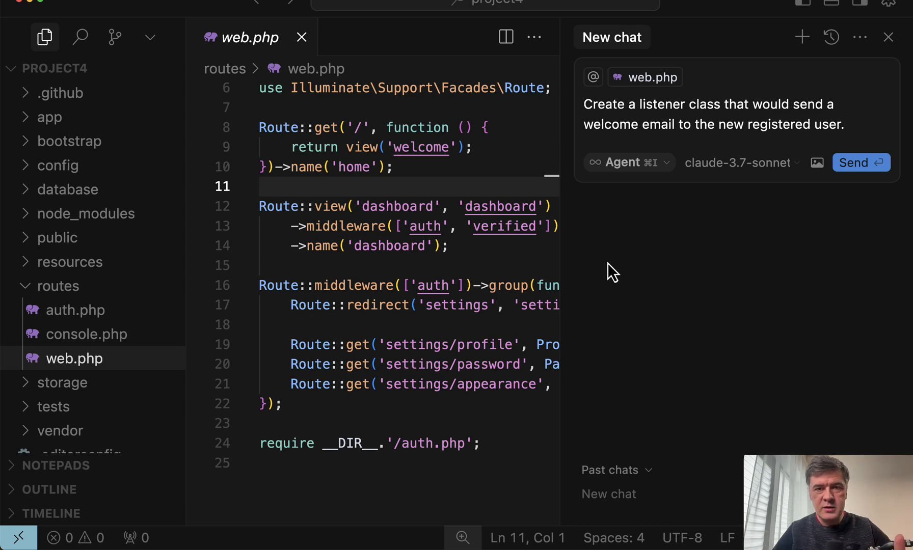
{"action": "key", "text": "super+Tab"}
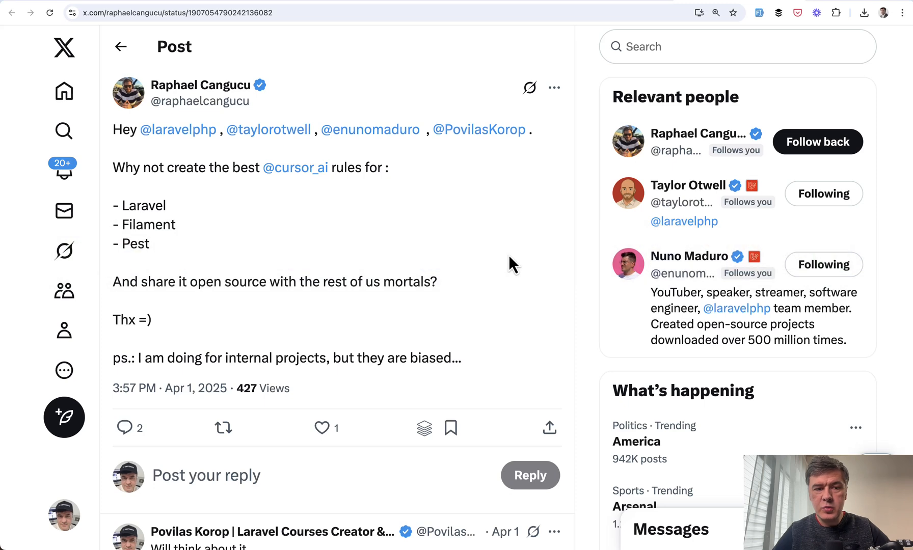
{"action": "scroll", "coordinate": [332, 247], "scroll_direction": "down", "scroll_amount": 1}
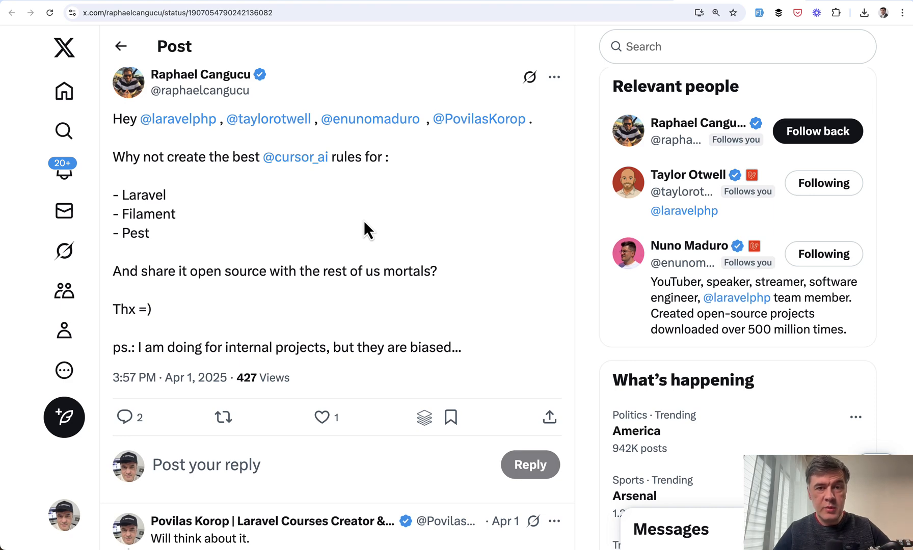
{"action": "key", "text": "super+Tab"}
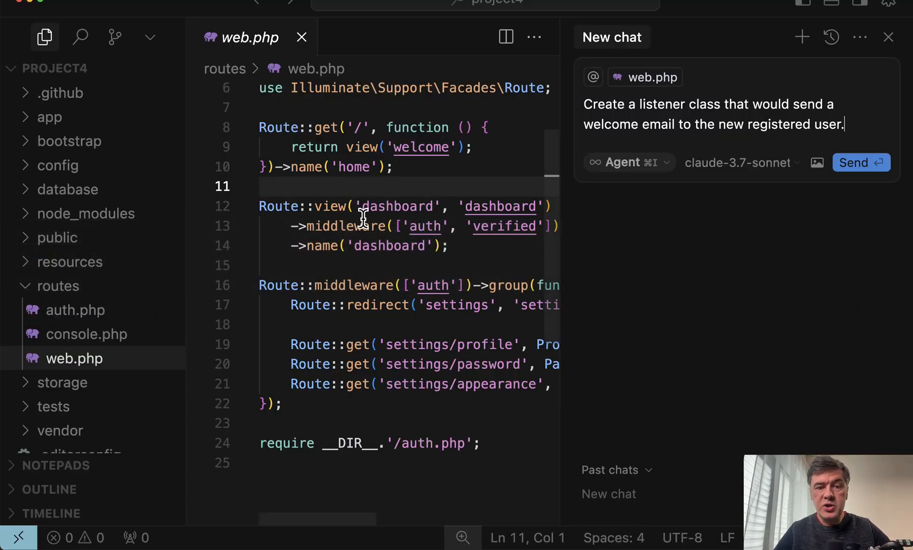
Step: Glance at the project4.test welcome page, return and send the welcome-email listener request to the agent
{"action": "key", "text": "super+Tab"}
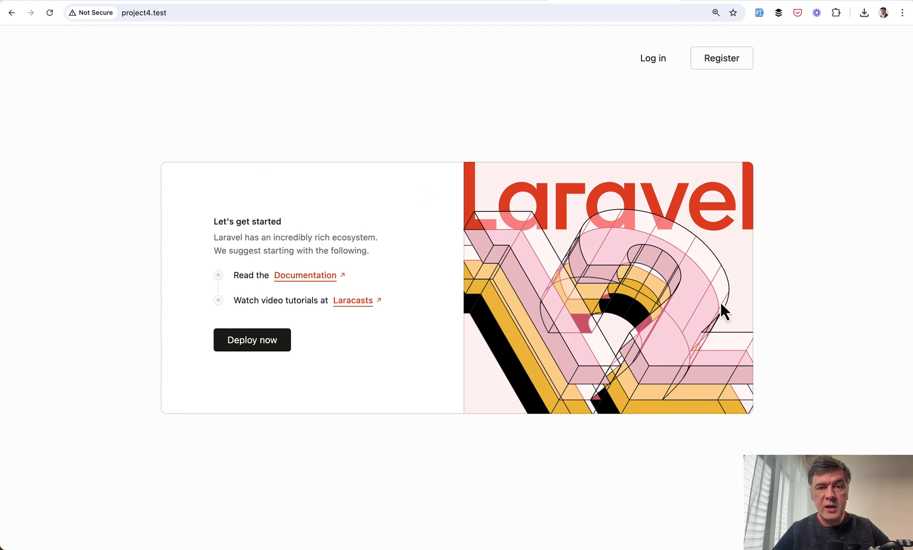
{"action": "key", "text": "super+Tab"}
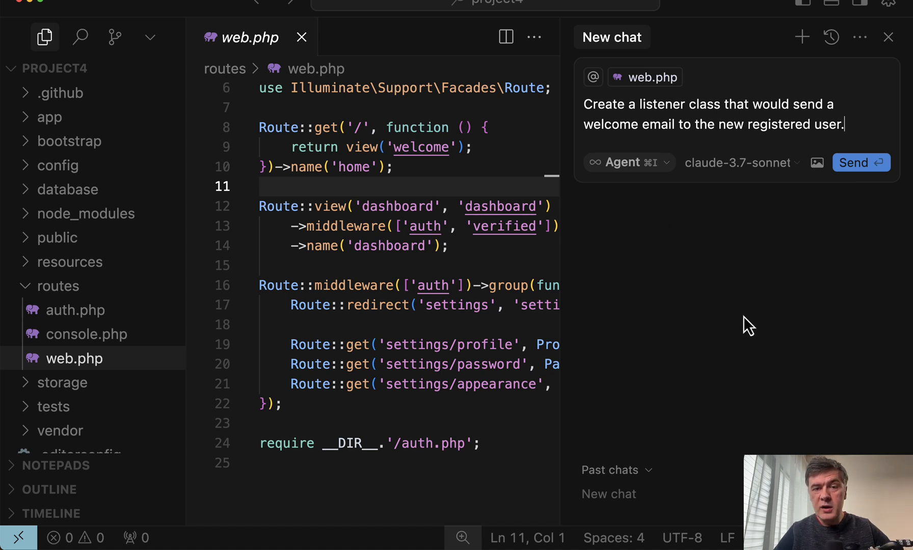
{"action": "left_click", "coordinate": [856, 166]}
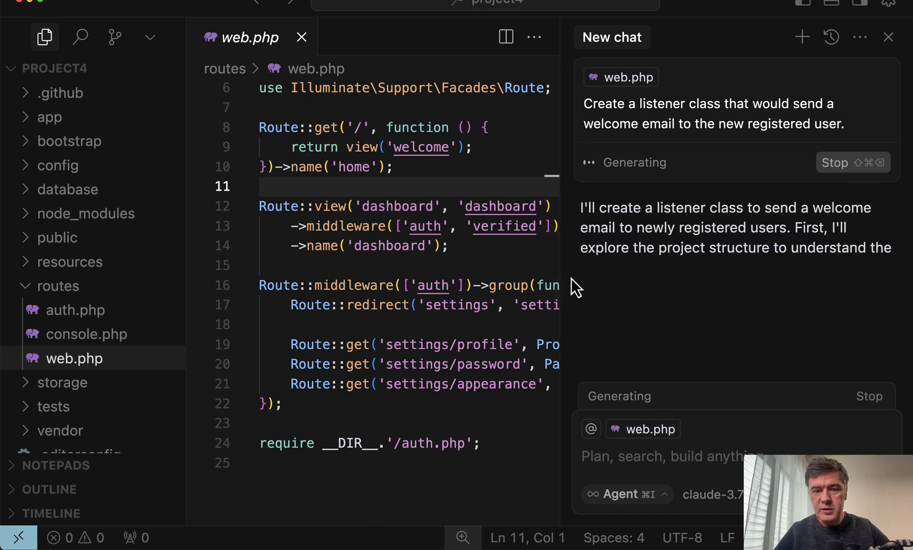
Step: Widen the chat panel by dragging the editor/chat divider left
{"action": "left_click_drag", "start_coordinate": [567, 278], "coordinate": [436, 279]}
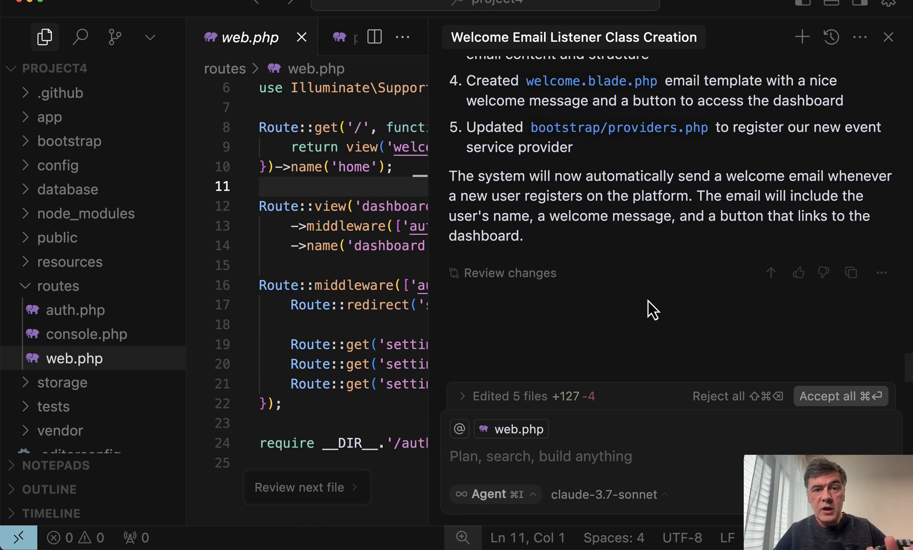
{"action": "scroll", "coordinate": [648, 300], "scroll_direction": "up", "scroll_amount": 3}
{"action": "scroll", "coordinate": [648, 300], "scroll_direction": "up", "scroll_amount": 3}
{"action": "scroll", "coordinate": [651, 306], "scroll_direction": "up", "scroll_amount": 2}
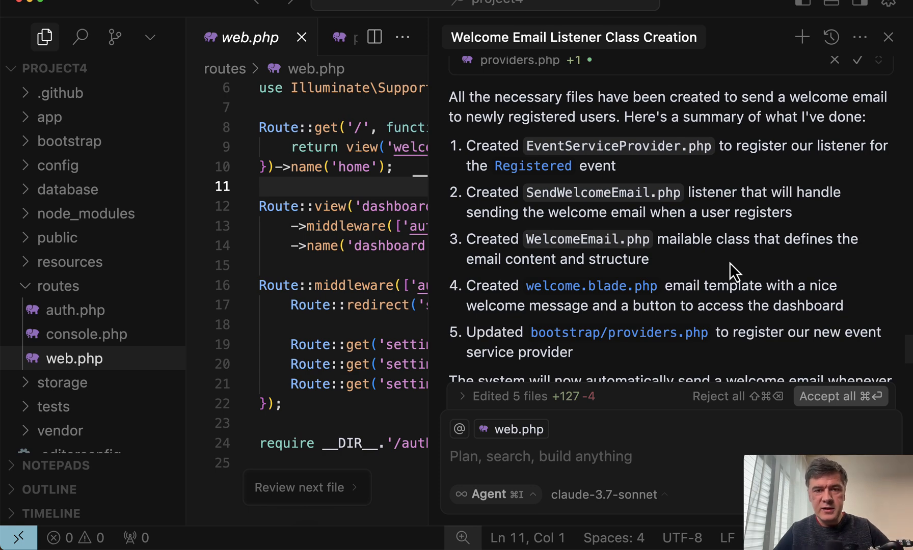
{"action": "scroll", "coordinate": [729, 263], "scroll_direction": "down", "scroll_amount": 5}
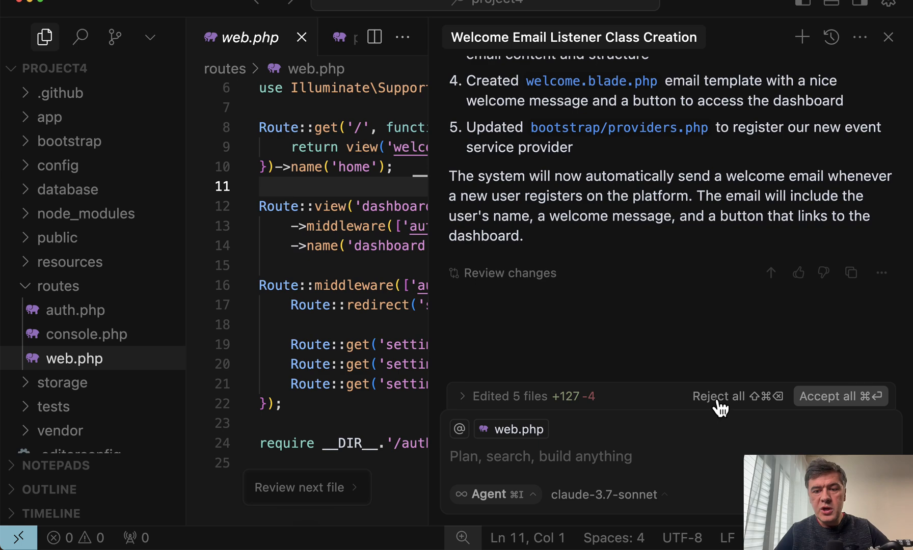
Step: Reject all proposed changes and resend the request with pasted Laravel 11 provider and listener guidelines
{"action": "left_click", "coordinate": [721, 397]}
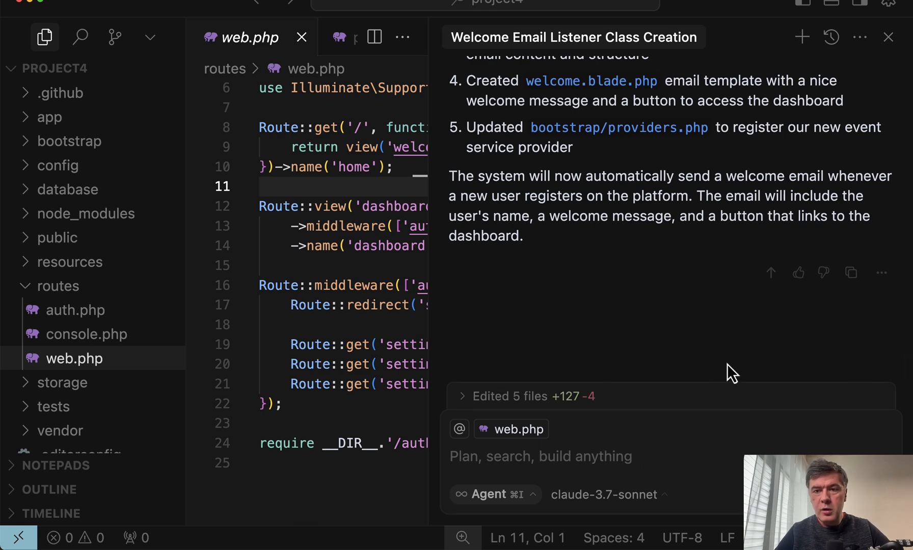
{"action": "scroll", "coordinate": [774, 291], "scroll_direction": "up", "scroll_amount": 10}
{"action": "left_click", "coordinate": [537, 182]}
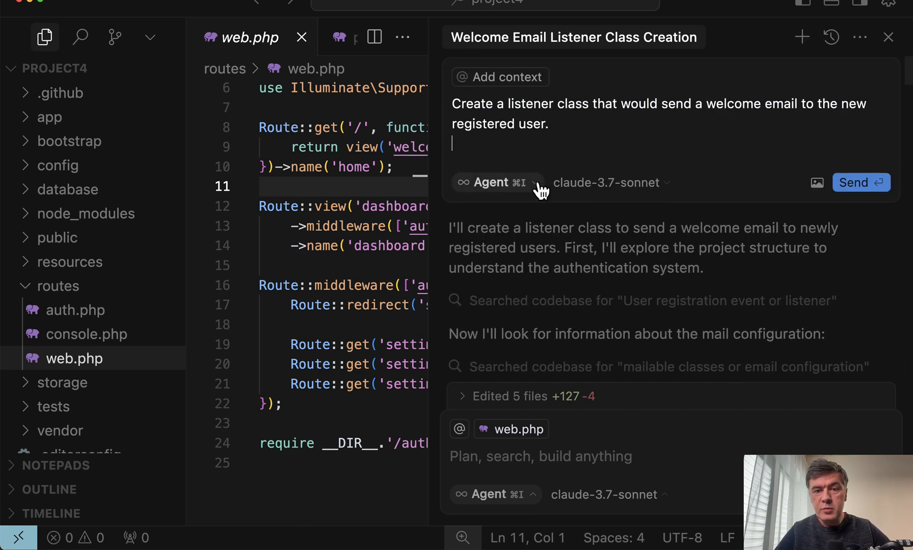
{"action": "key", "text": "shift+Return"}
{"action": "type", "text": "Service Providers: there are no other service providers except AppServiceProvider. Don't create new service providers unless absolutely necessary. Use Laravel 11+ new features, instead. Or, if you really need to create a new service provider, register it in bootstrap/providers.php and not config/app.php like it used to be before Laravel 11. Event Listeners: since Laravel 11, Listeners auto-listen for the events if they are type-hinted correctly."}
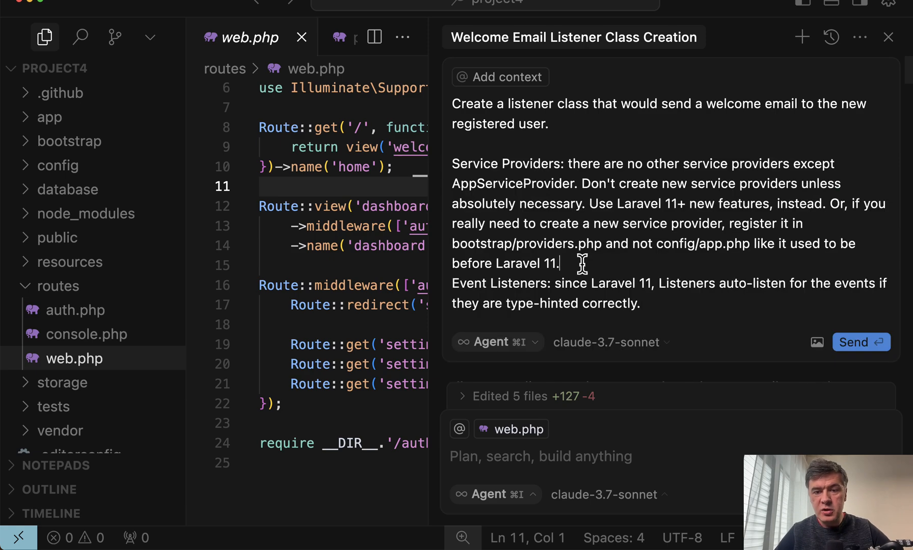
{"action": "key", "text": "shift+Return"}
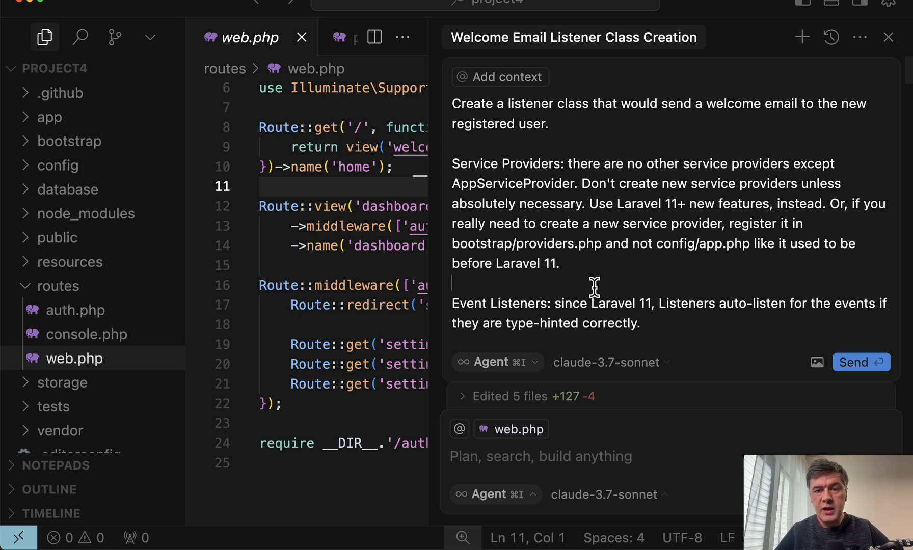
{"action": "scroll", "coordinate": [636, 287], "scroll_direction": "down", "scroll_amount": 2}
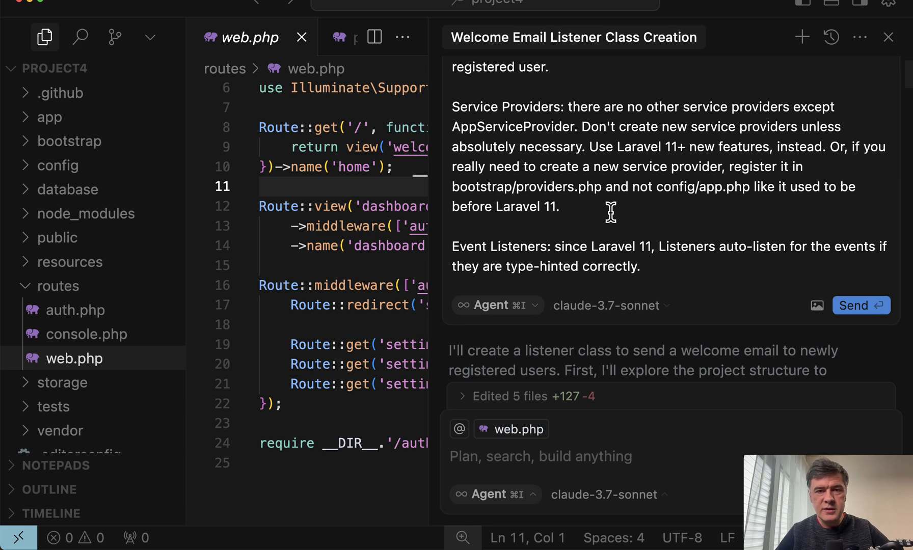
{"action": "left_click", "coordinate": [852, 308]}
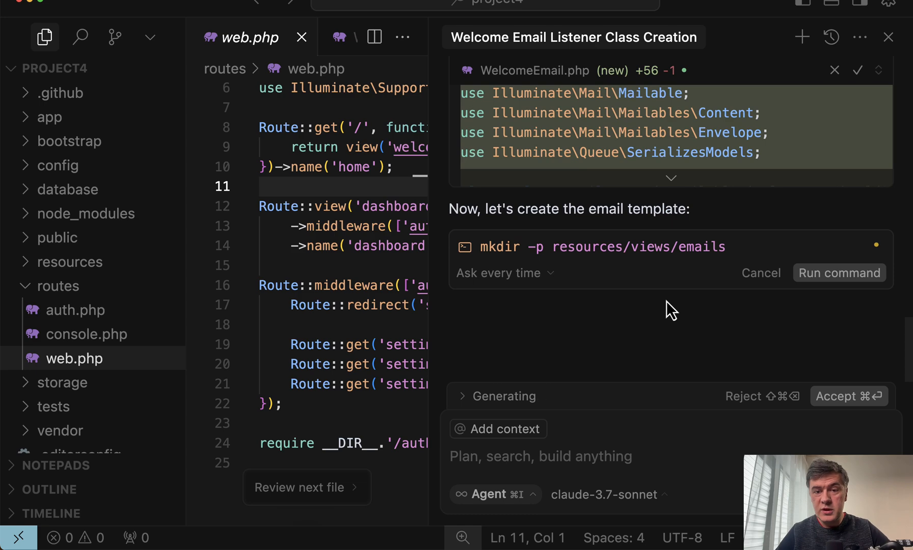
Step: Allow creating the emails views folder and review the handler and the no-extra-provider-registration point
{"action": "left_click", "coordinate": [839, 273]}
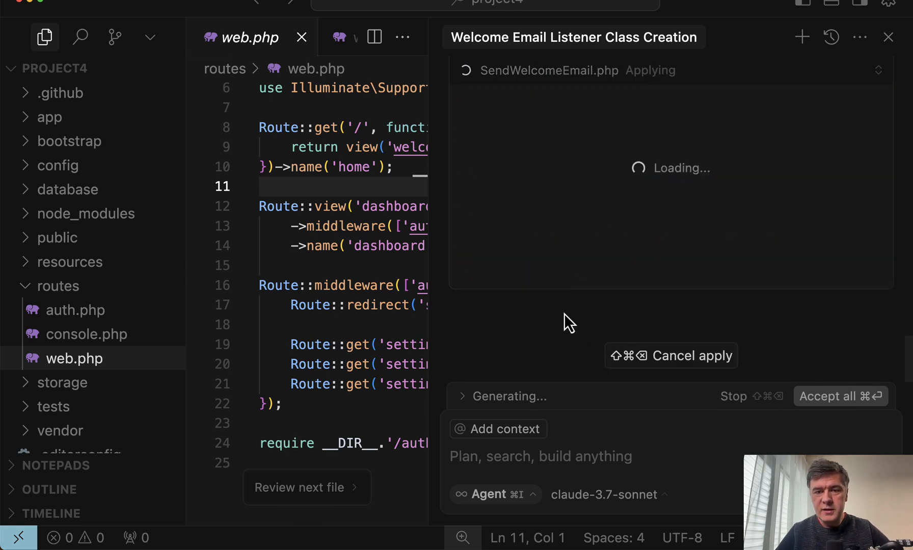
{"action": "left_click", "coordinate": [670, 282]}
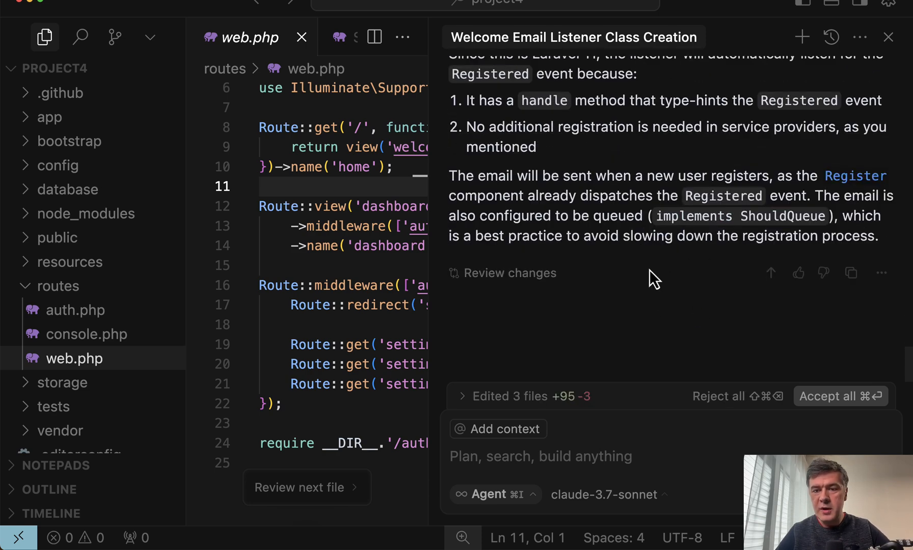
{"action": "scroll", "coordinate": [649, 270], "scroll_direction": "up", "scroll_amount": 2}
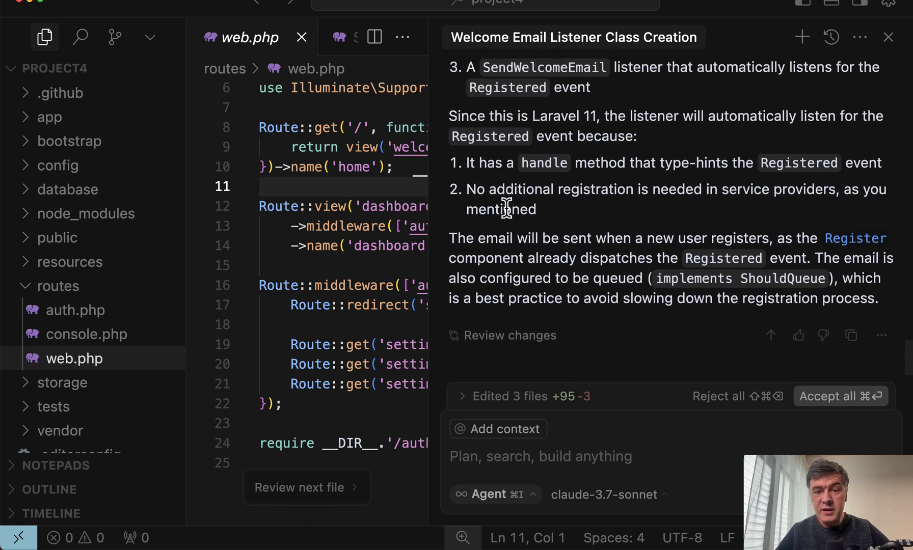
{"action": "triple_click", "coordinate": [499, 191]}
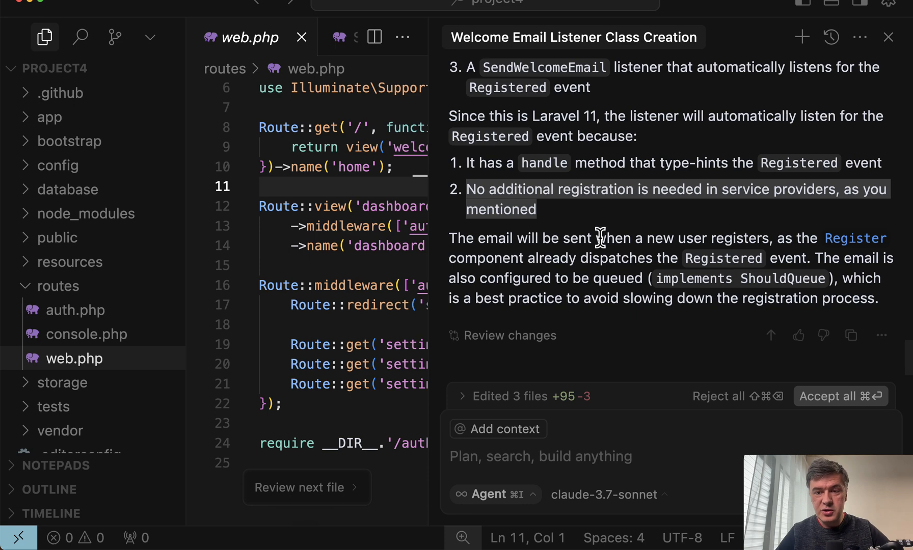
{"action": "scroll", "coordinate": [600, 239], "scroll_direction": "up", "scroll_amount": 1}
{"action": "scroll", "coordinate": [600, 239], "scroll_direction": "up", "scroll_amount": 2}
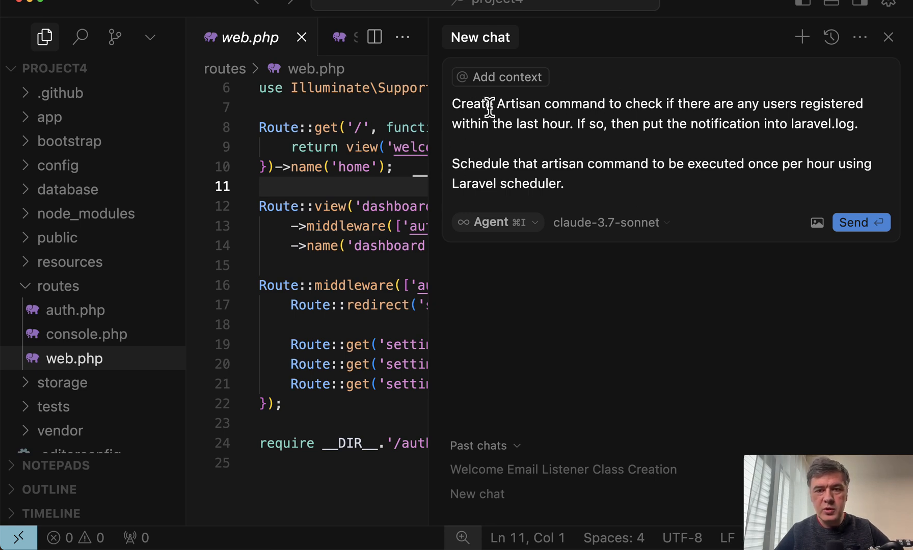
Step: Select the drafted hourly Artisan scheduler prompt, then deselect it
{"action": "left_click_drag", "start_coordinate": [452, 104], "coordinate": [583, 183]}
{"action": "left_click", "coordinate": [583, 184]}
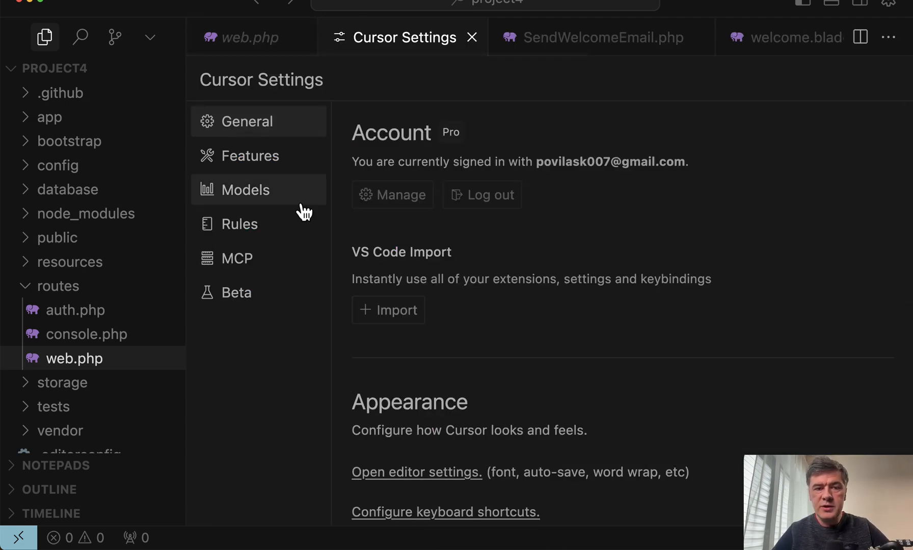
Step: Add a new project rule named laravel-11 from the Rules settings
{"action": "left_click", "coordinate": [239, 223]}
{"action": "scroll", "coordinate": [428, 327], "scroll_direction": "down", "scroll_amount": 5}
{"action": "scroll", "coordinate": [427, 327], "scroll_direction": "down", "scroll_amount": 5}
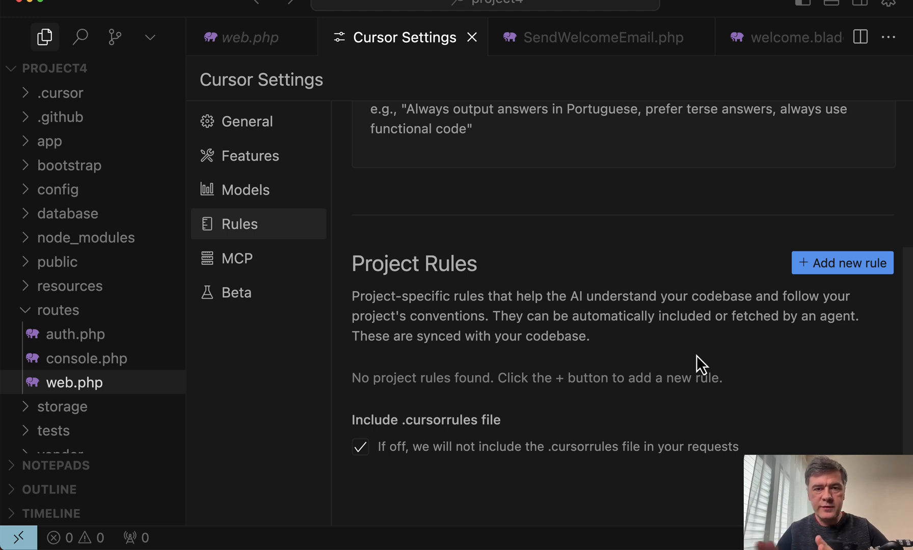
{"action": "left_click", "coordinate": [841, 263]}
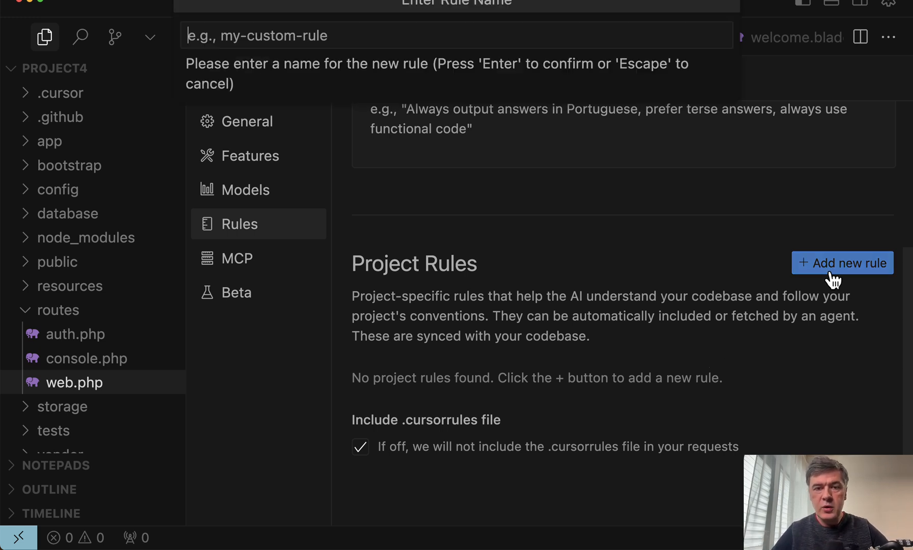
{"action": "type", "text": "laravel-11"}
{"action": "key", "text": "Return"}
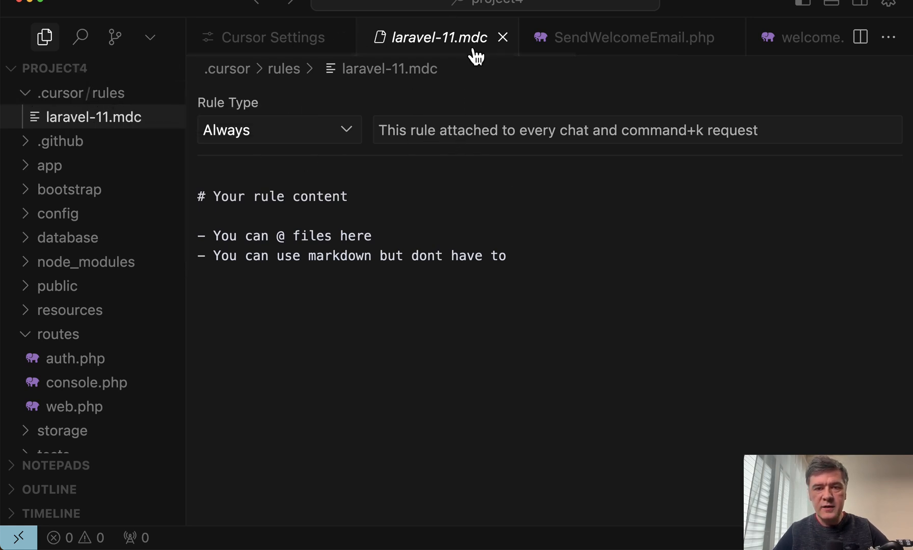
Step: Replace the laravel-11.mdc template content with the pasted Laravel 11 rules text
{"action": "left_click", "coordinate": [383, 218]}
{"action": "key", "text": "ctrl+a"}
{"action": "key", "text": "BackSpace"}
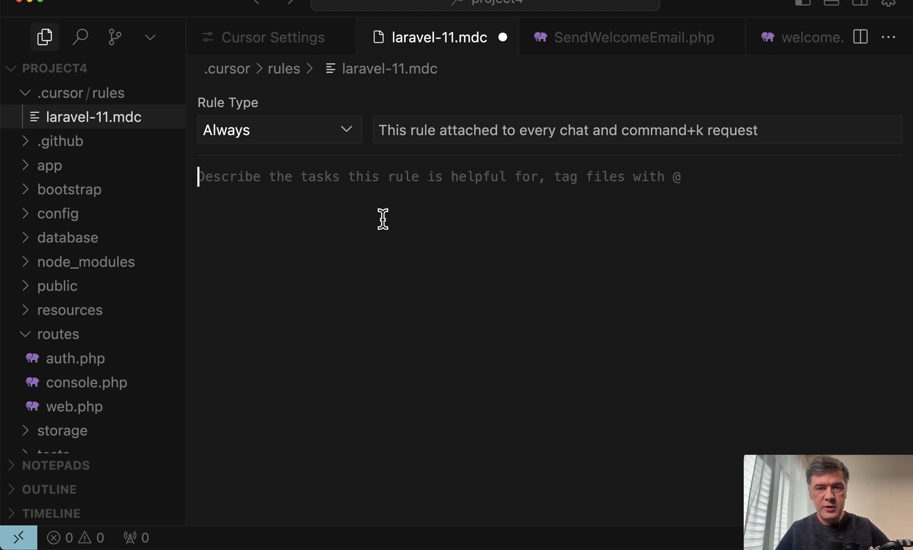
{"action": "type", "text": "Use Laravel 11+ skeleton structure.  - **Service Providers**: there are no other service providers except AppServiceProvider. Don't create new service providers unless absolutely necessary. Use Laravel 11+ new features, instead. Or, if you really need to create a new service provider, register it in `bootstrap/providers.php` and not `config/app.php` like it used to be before Laravel 11. - **Event Listeners**: since Laravel 11, Listeners auto-listen for the events if they are type-hinted correctly. - **Console Scheduler**: scheduled commands should be in `routes/console.php` and not `app/Console/Kernel.php` which doesn't exist since Laravel 11. - **Middleware**: should be registered in `bootstrap/app.php` and not `app/Http/Kernel.php` which doesn't exist since Laravel 11. - **Tailwind**: in new Blade pages, use Tailwind and not Bootstrap. Tailwind is already pre-configured since Laravel 11, with Vite."}
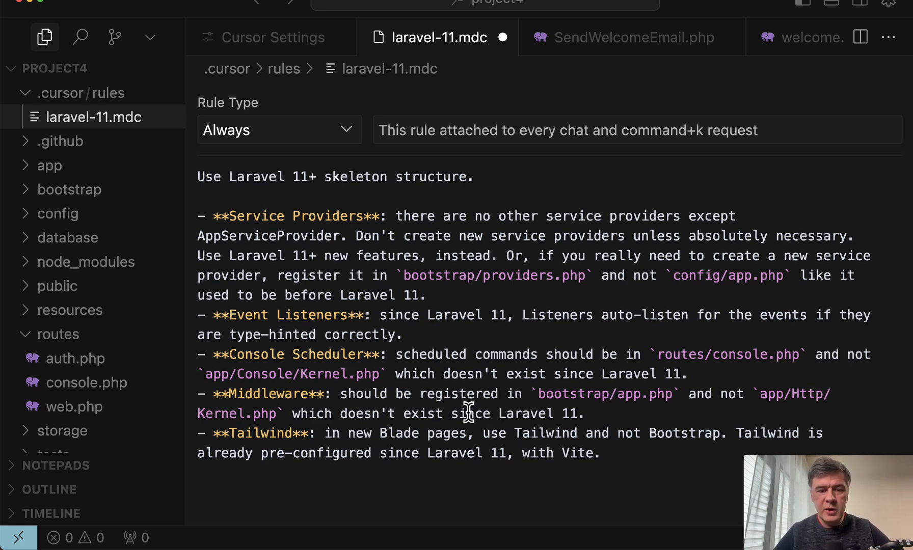
Step: Review the guideline points and Tailwind line, keeping the rule type set to Always
{"action": "left_click_drag", "start_coordinate": [456, 406], "coordinate": [349, 221]}
{"action": "left_click", "coordinate": [387, 196]}
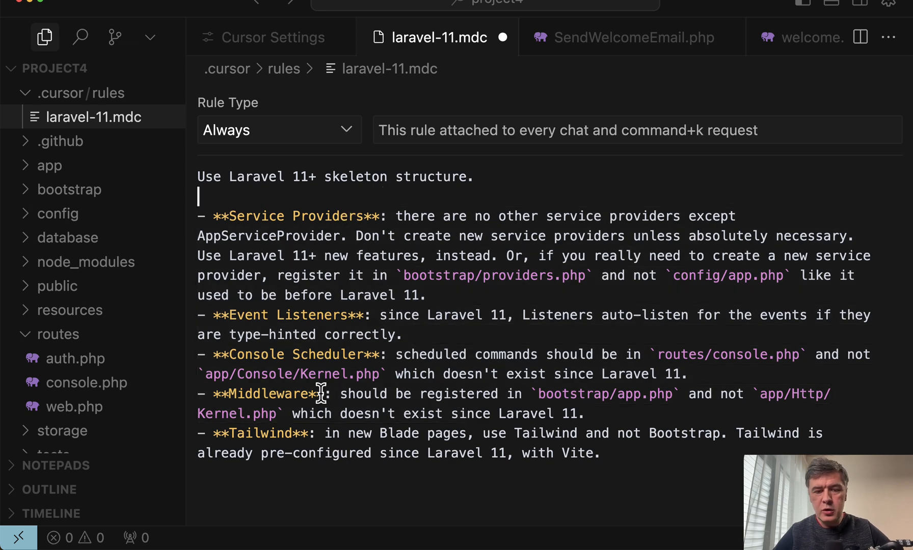
{"action": "left_click", "coordinate": [348, 450]}
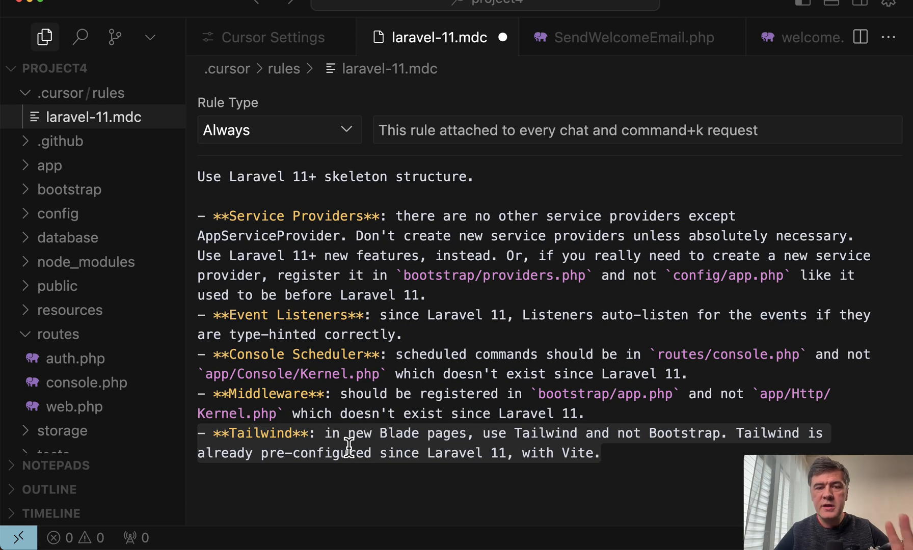
{"action": "key", "text": "End"}
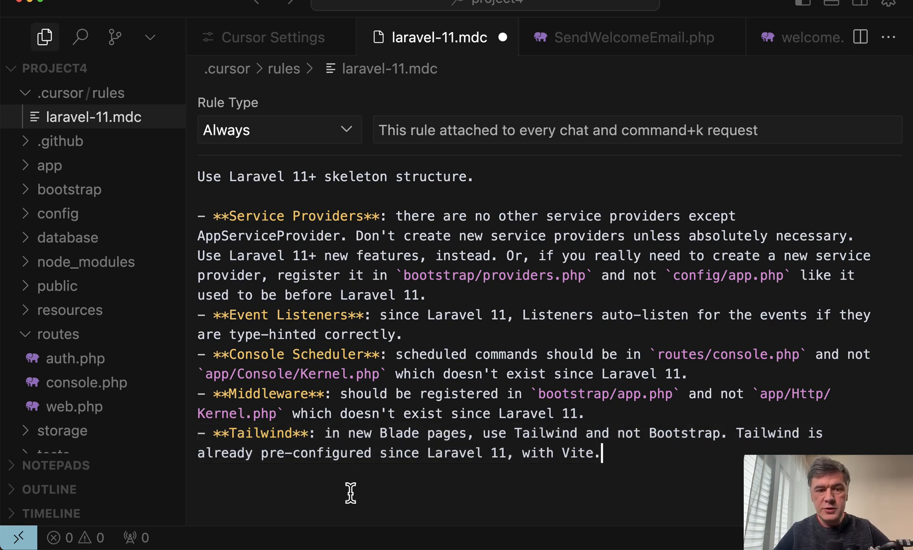
{"action": "left_click", "coordinate": [327, 127]}
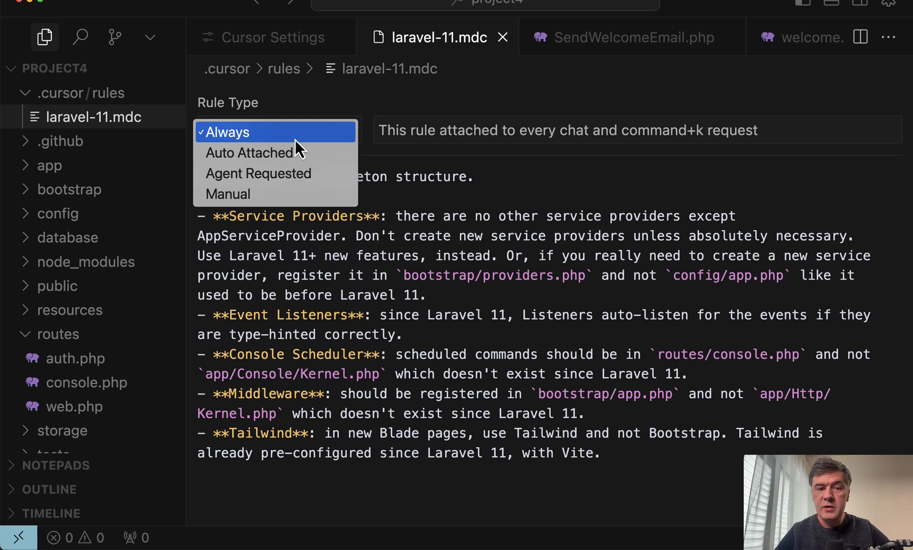
{"action": "left_click", "coordinate": [386, 267]}
Step: Close laravel-11.mdc and send the Model Not Found message request to the agent in a new chat
{"action": "key", "text": "ctrl+w"}
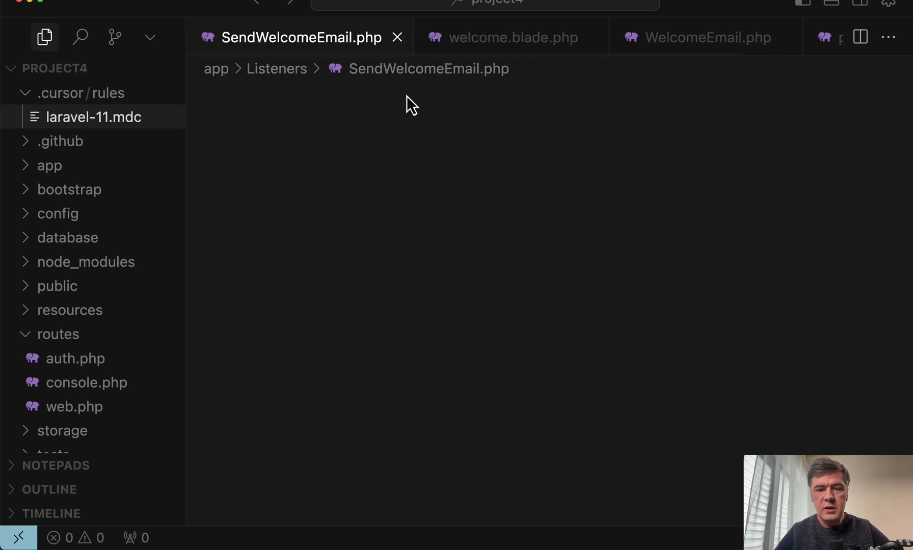
{"action": "key", "text": "ctrl+l"}
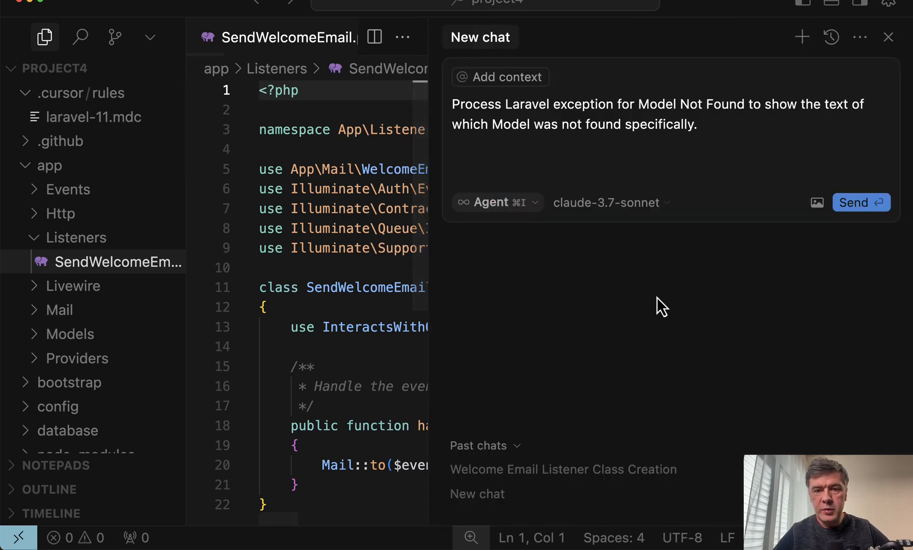
{"action": "left_click", "coordinate": [852, 202]}
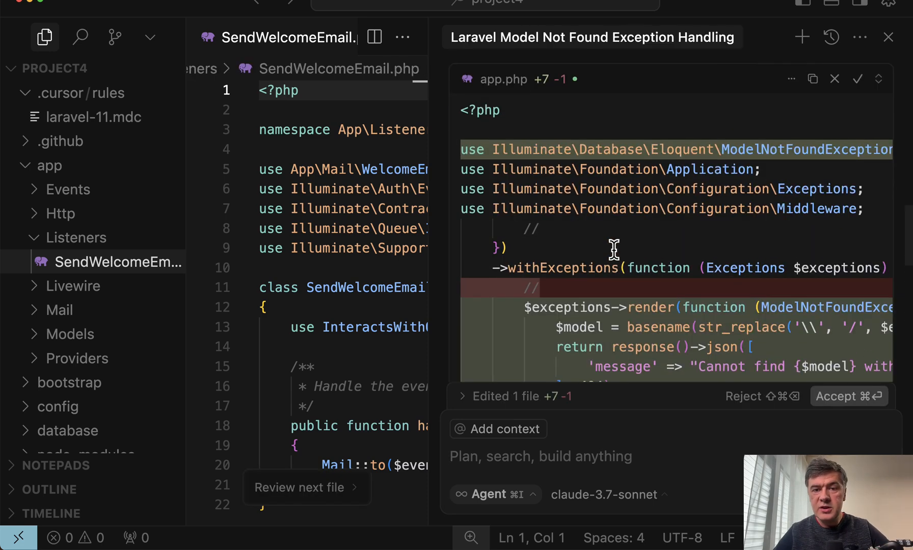
{"action": "scroll", "coordinate": [599, 285], "scroll_direction": "up", "scroll_amount": 3}
{"action": "scroll", "coordinate": [606, 271], "scroll_direction": "down", "scroll_amount": 6}
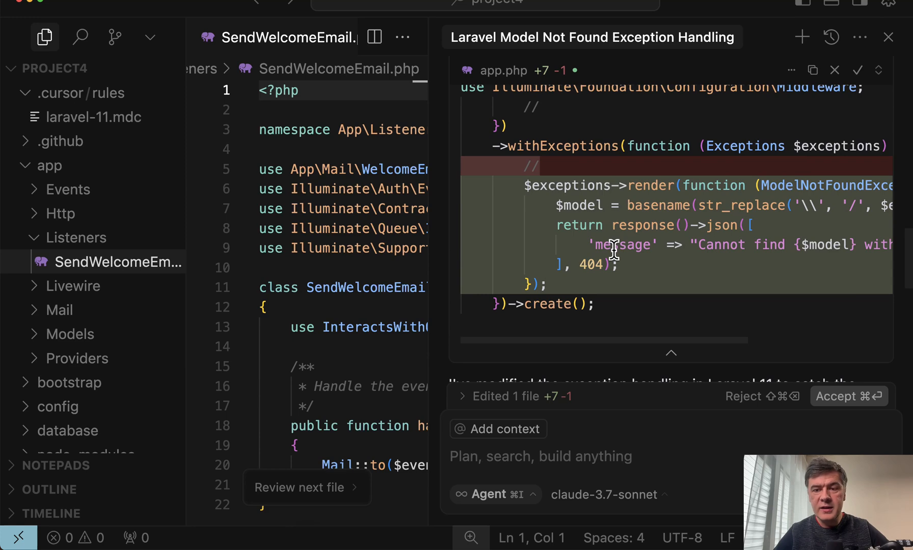
{"action": "scroll", "coordinate": [613, 248], "scroll_direction": "down", "scroll_amount": 2}
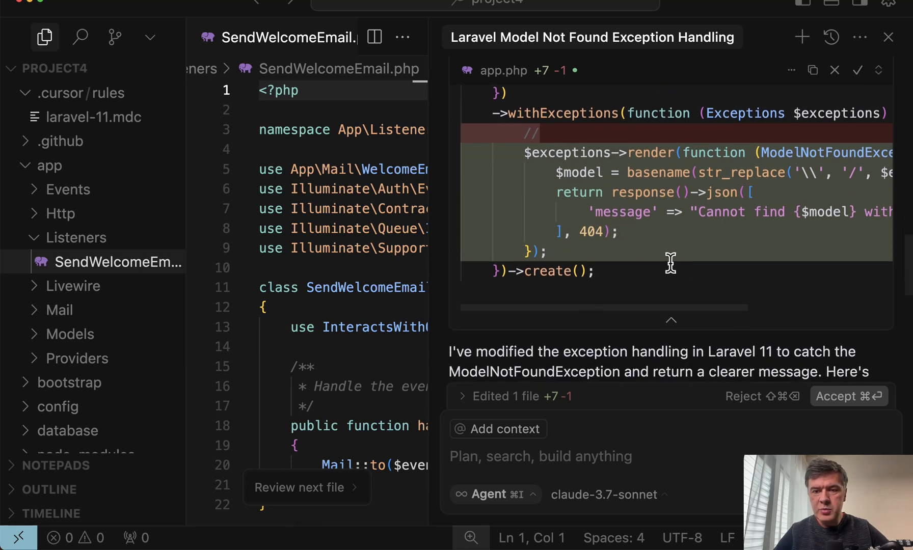
{"action": "scroll", "coordinate": [670, 263], "scroll_direction": "right", "scroll_amount": 4}
{"action": "scroll", "coordinate": [670, 262], "scroll_direction": "left", "scroll_amount": 4}
{"action": "scroll", "coordinate": [670, 263], "scroll_direction": "up", "scroll_amount": 1}
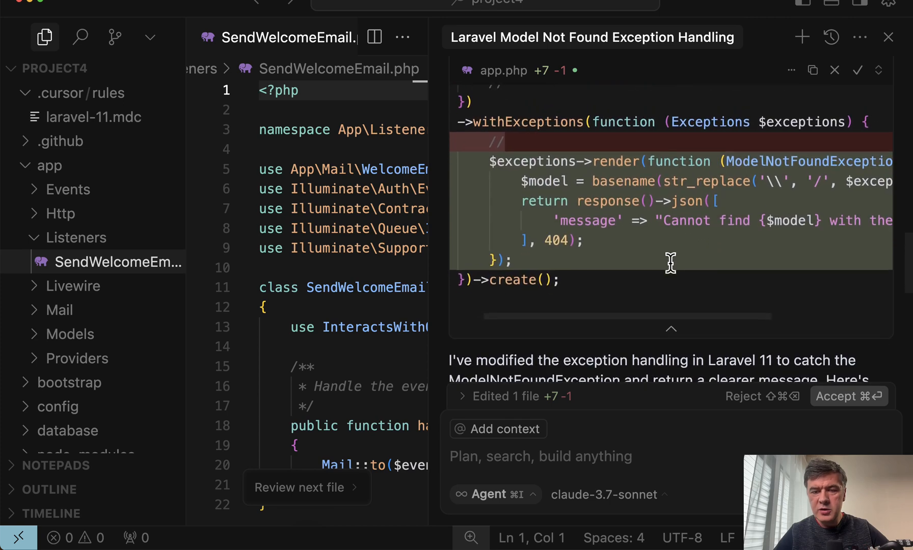
{"action": "scroll", "coordinate": [670, 262], "scroll_direction": "down", "scroll_amount": 2}
{"action": "scroll", "coordinate": [670, 263], "scroll_direction": "right", "scroll_amount": 2}
{"action": "scroll", "coordinate": [625, 214], "scroll_direction": "left", "scroll_amount": 2}
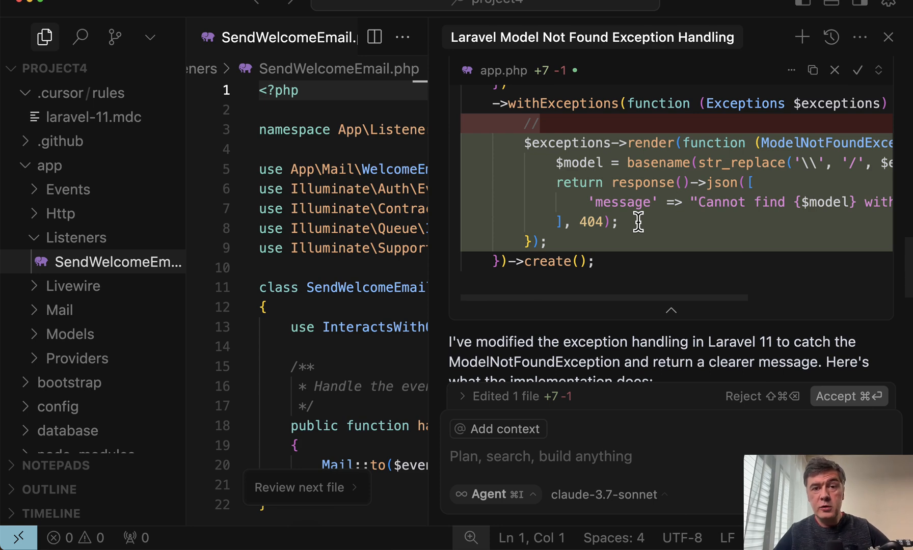
{"action": "scroll", "coordinate": [638, 222], "scroll_direction": "down", "scroll_amount": 4}
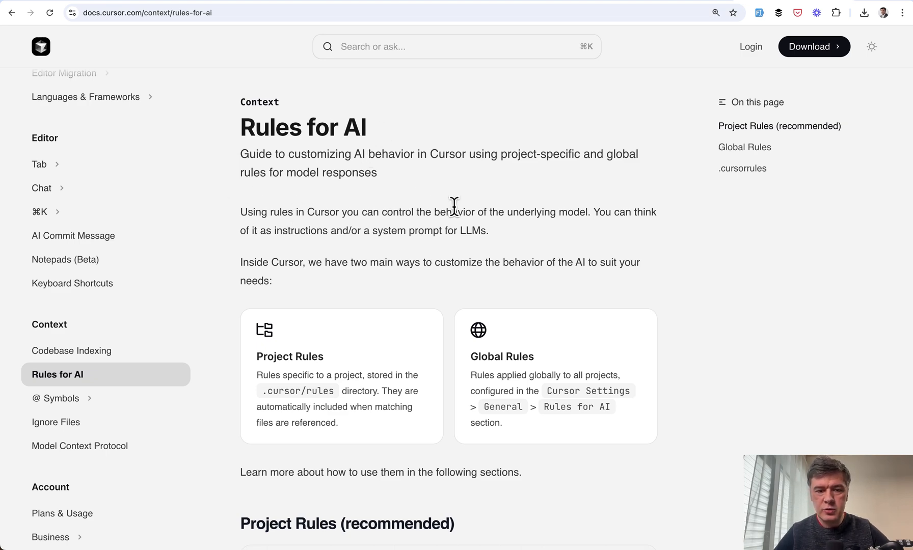
{"action": "scroll", "coordinate": [454, 208], "scroll_direction": "down", "scroll_amount": 3}
{"action": "scroll", "coordinate": [455, 207], "scroll_direction": "down", "scroll_amount": 4}
{"action": "scroll", "coordinate": [455, 207], "scroll_direction": "down", "scroll_amount": 5}
{"action": "scroll", "coordinate": [454, 207], "scroll_direction": "down", "scroll_amount": 4}
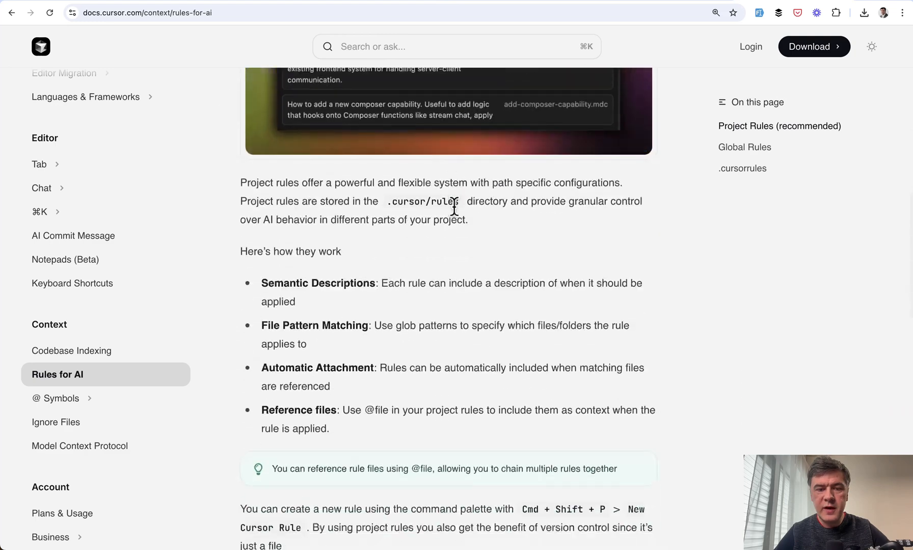
{"action": "scroll", "coordinate": [454, 207], "scroll_direction": "down", "scroll_amount": 2}
{"action": "scroll", "coordinate": [454, 207], "scroll_direction": "down", "scroll_amount": 2}
{"action": "scroll", "coordinate": [455, 207], "scroll_direction": "down", "scroll_amount": 5}
{"action": "scroll", "coordinate": [455, 207], "scroll_direction": "down", "scroll_amount": 4}
{"action": "scroll", "coordinate": [454, 207], "scroll_direction": "down", "scroll_amount": 5}
{"action": "scroll", "coordinate": [454, 207], "scroll_direction": "down", "scroll_amount": 5}
{"action": "scroll", "coordinate": [454, 208], "scroll_direction": "down", "scroll_amount": 1}
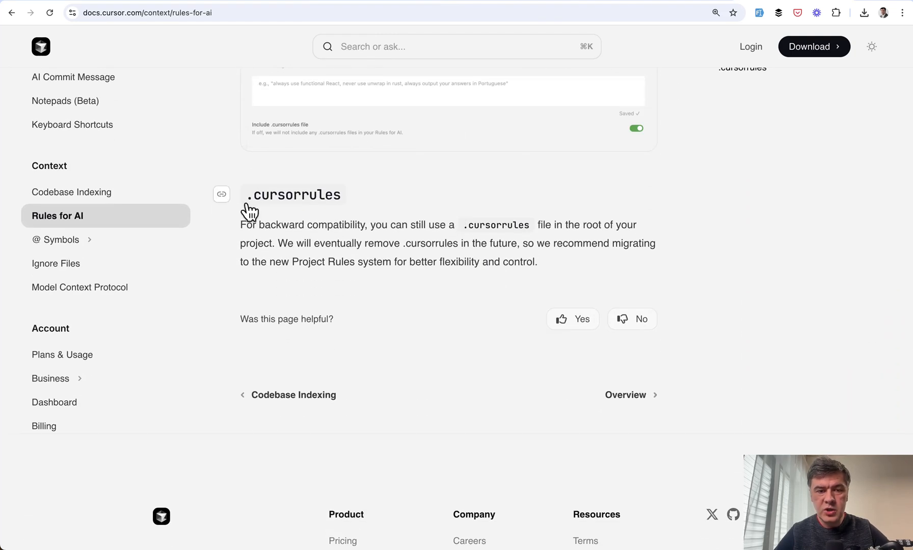
Step: Highlight the .cursorrules backward-compatibility paragraph in the Rules for AI docs
{"action": "left_click_drag", "start_coordinate": [239, 225], "coordinate": [360, 264]}
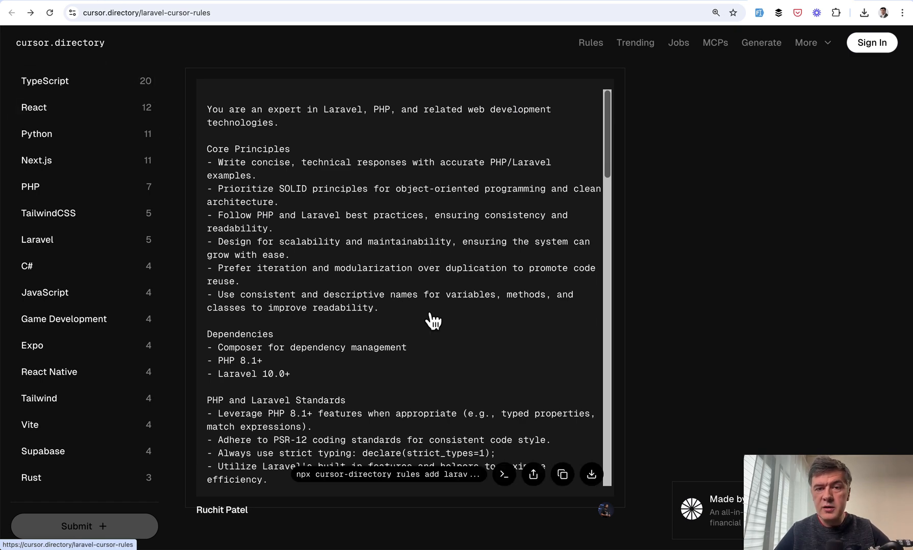
{"action": "scroll", "coordinate": [364, 279], "scroll_direction": "down", "scroll_amount": 3}
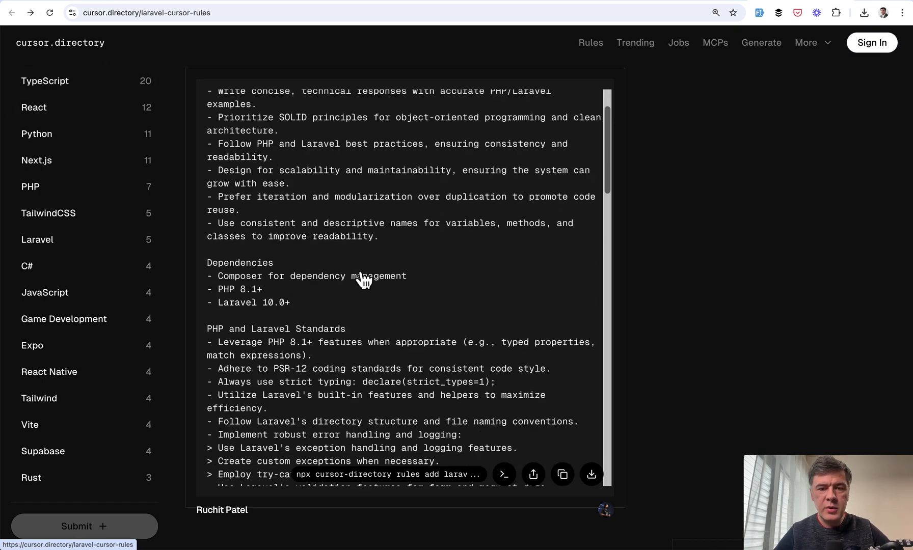
{"action": "scroll", "coordinate": [364, 279], "scroll_direction": "down", "scroll_amount": 3}
{"action": "scroll", "coordinate": [364, 279], "scroll_direction": "down", "scroll_amount": 4}
{"action": "scroll", "coordinate": [363, 279], "scroll_direction": "down", "scroll_amount": 4}
{"action": "scroll", "coordinate": [364, 279], "scroll_direction": "down", "scroll_amount": 3}
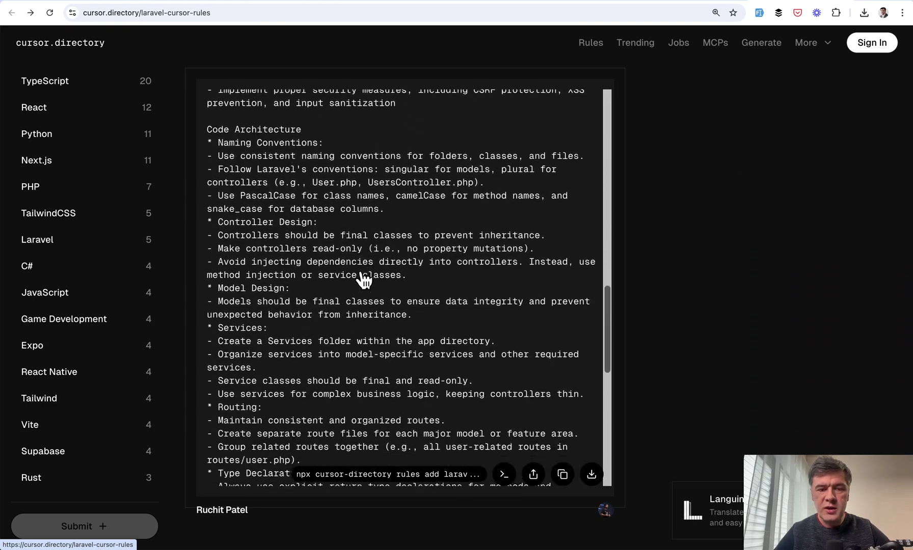
{"action": "scroll", "coordinate": [364, 279], "scroll_direction": "down", "scroll_amount": 3}
{"action": "scroll", "coordinate": [363, 279], "scroll_direction": "down", "scroll_amount": 5}
{"action": "scroll", "coordinate": [363, 279], "scroll_direction": "down", "scroll_amount": 1}
{"action": "scroll", "coordinate": [363, 279], "scroll_direction": "up", "scroll_amount": 6}
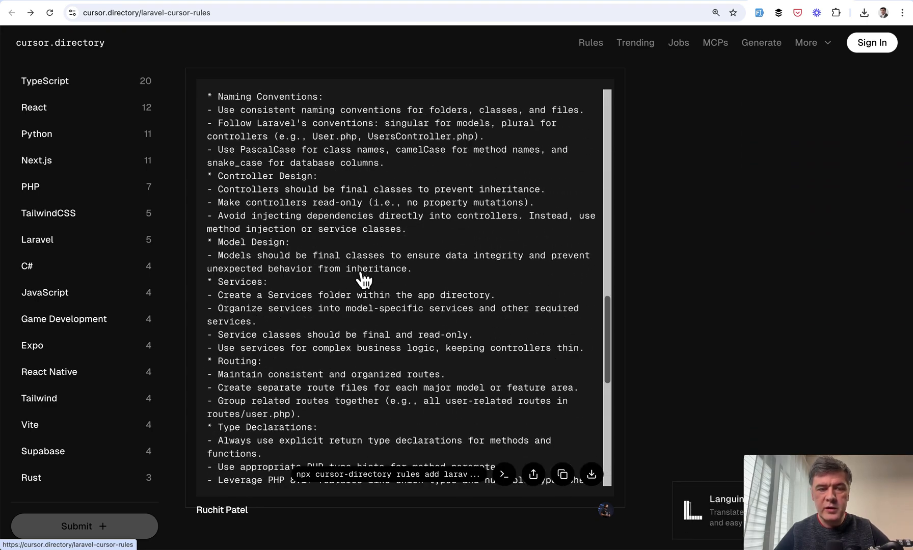
{"action": "scroll", "coordinate": [363, 279], "scroll_direction": "up", "scroll_amount": 4}
{"action": "scroll", "coordinate": [364, 279], "scroll_direction": "up", "scroll_amount": 5}
{"action": "scroll", "coordinate": [363, 279], "scroll_direction": "up", "scroll_amount": 4}
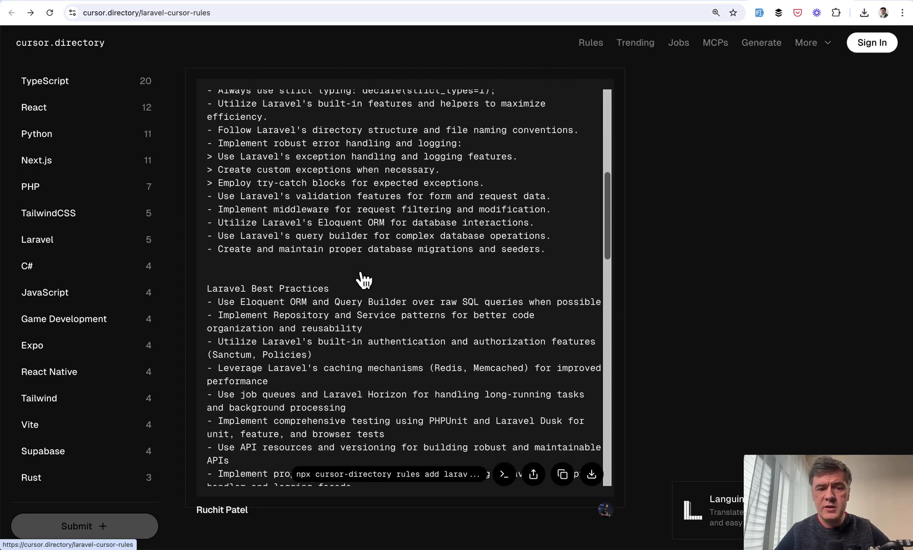
{"action": "scroll", "coordinate": [364, 279], "scroll_direction": "up", "scroll_amount": 2}
{"action": "scroll", "coordinate": [364, 279], "scroll_direction": "up", "scroll_amount": 2}
{"action": "scroll", "coordinate": [364, 279], "scroll_direction": "up", "scroll_amount": 1}
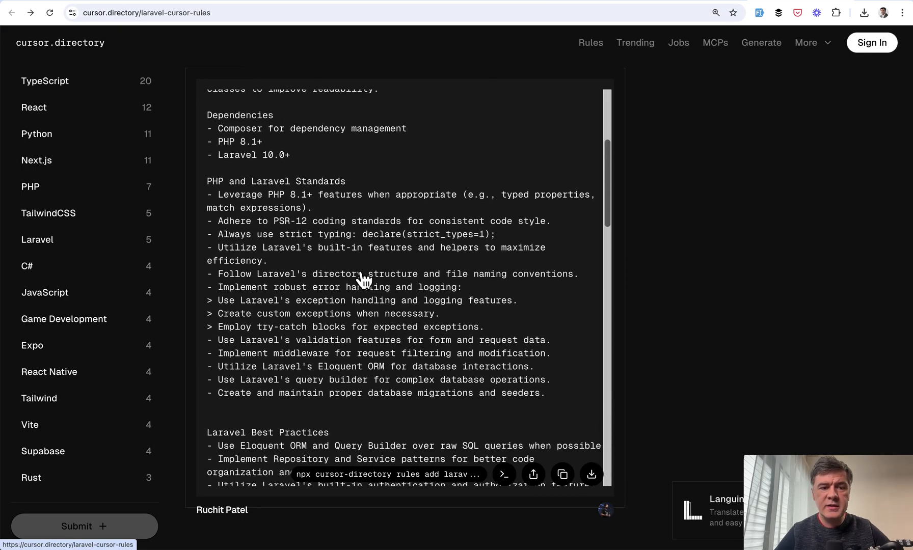
{"action": "scroll", "coordinate": [312, 325], "scroll_direction": "up", "scroll_amount": 2}
{"action": "scroll", "coordinate": [312, 325], "scroll_direction": "up", "scroll_amount": 2}
{"action": "scroll", "coordinate": [312, 325], "scroll_direction": "up", "scroll_amount": 2}
{"action": "scroll", "coordinate": [312, 325], "scroll_direction": "up", "scroll_amount": 1}
{"action": "scroll", "coordinate": [312, 325], "scroll_direction": "up", "scroll_amount": 1}
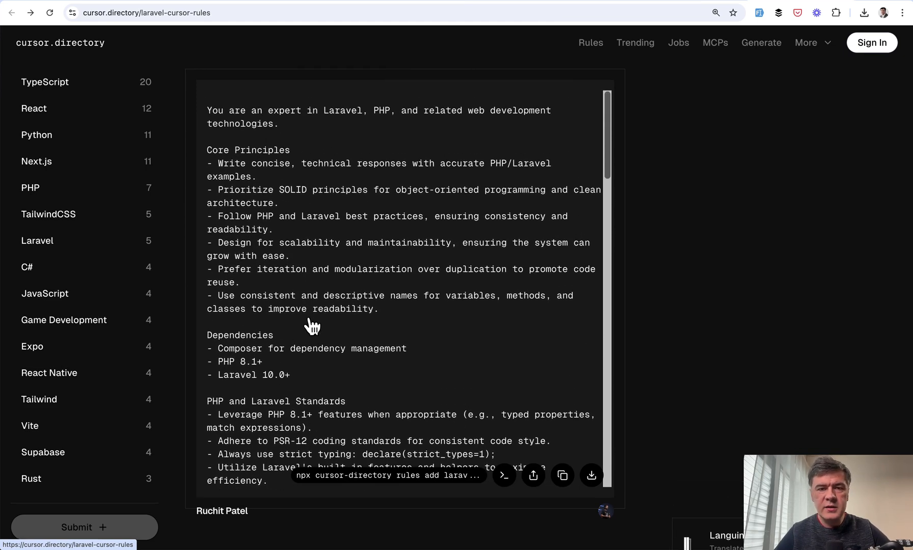
Step: Read the Laravel TALL stack .cursorrules Key Principles, highlighting line 7 on SOLID, then move to the Cursor Rules Generator
{"action": "key", "text": "ctrl+Tab"}
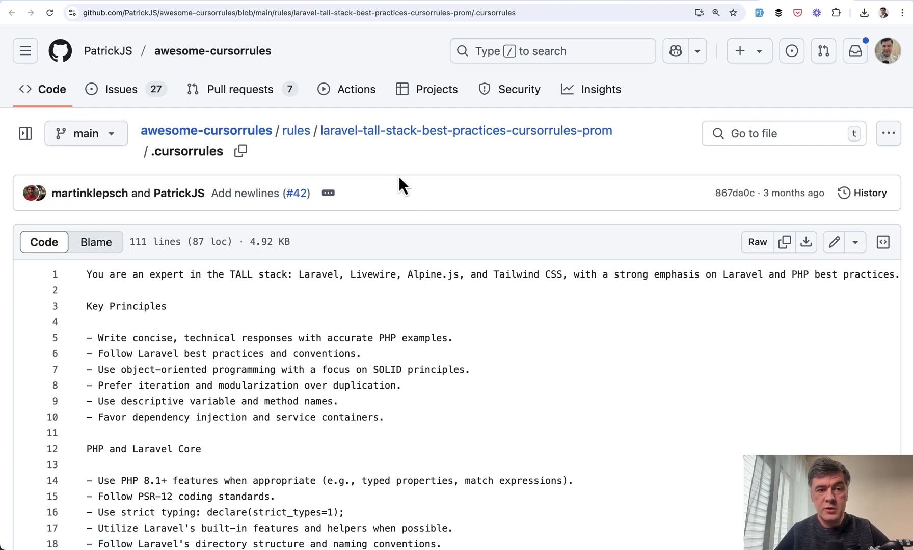
{"action": "scroll", "coordinate": [424, 212], "scroll_direction": "down", "scroll_amount": 3}
{"action": "scroll", "coordinate": [425, 213], "scroll_direction": "down", "scroll_amount": 3}
{"action": "scroll", "coordinate": [425, 212], "scroll_direction": "down", "scroll_amount": 2}
{"action": "scroll", "coordinate": [425, 212], "scroll_direction": "down", "scroll_amount": 3}
{"action": "scroll", "coordinate": [424, 213], "scroll_direction": "down", "scroll_amount": 3}
{"action": "scroll", "coordinate": [425, 213], "scroll_direction": "down", "scroll_amount": 2}
{"action": "scroll", "coordinate": [424, 212], "scroll_direction": "down", "scroll_amount": 2}
{"action": "scroll", "coordinate": [424, 213], "scroll_direction": "up", "scroll_amount": 2}
{"action": "scroll", "coordinate": [424, 213], "scroll_direction": "up", "scroll_amount": 3}
{"action": "scroll", "coordinate": [424, 213], "scroll_direction": "up", "scroll_amount": 2}
{"action": "scroll", "coordinate": [424, 213], "scroll_direction": "up", "scroll_amount": 3}
{"action": "scroll", "coordinate": [424, 213], "scroll_direction": "up", "scroll_amount": 3}
{"action": "scroll", "coordinate": [424, 213], "scroll_direction": "up", "scroll_amount": 3}
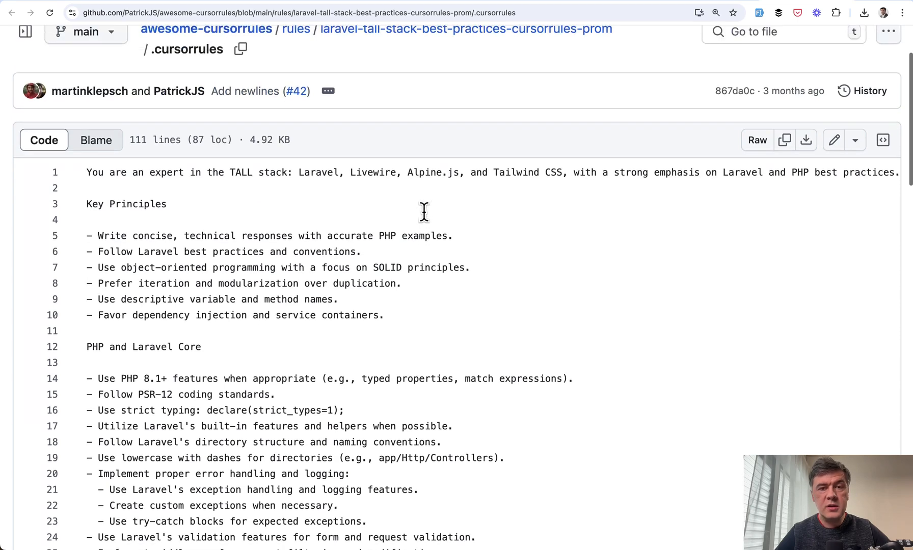
{"action": "scroll", "coordinate": [424, 213], "scroll_direction": "up", "scroll_amount": 1}
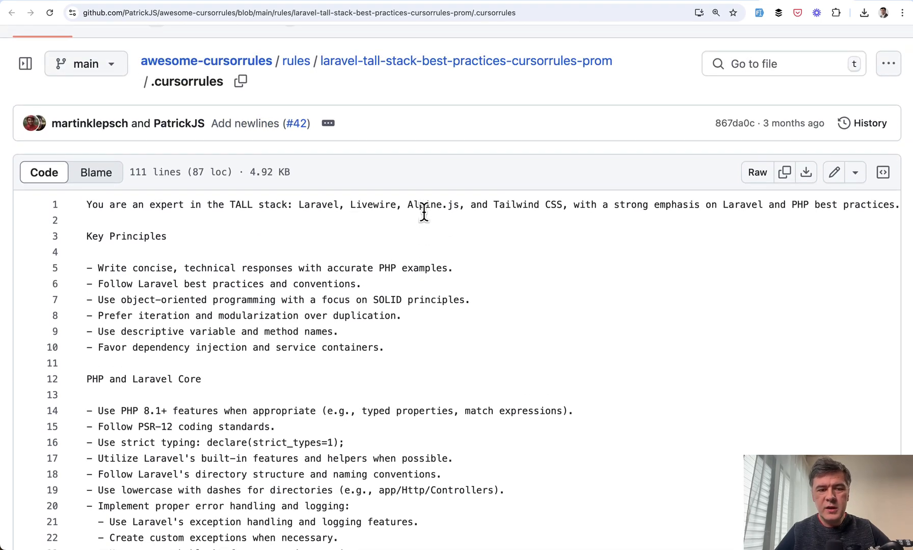
{"action": "left_click_drag", "start_coordinate": [235, 264], "coordinate": [310, 342]}
{"action": "left_click", "coordinate": [430, 376]}
{"action": "triple_click", "coordinate": [187, 301]}
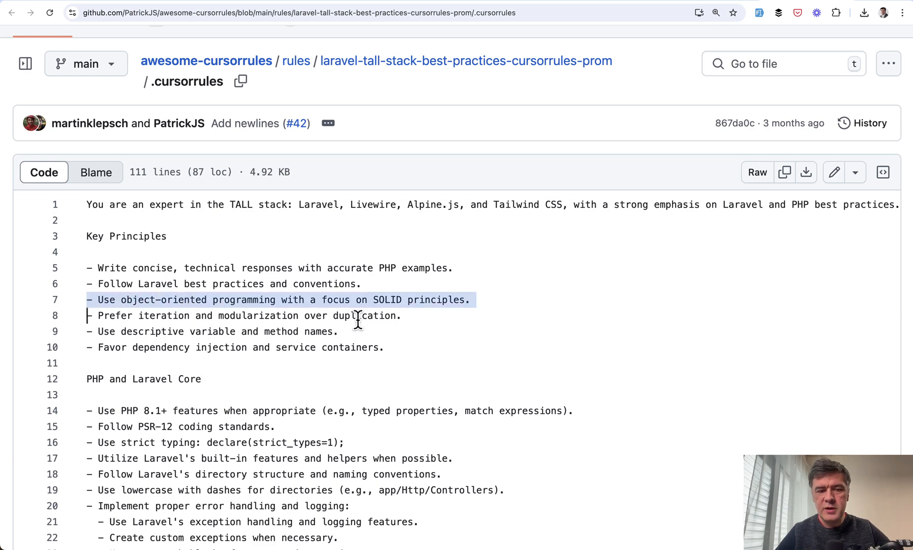
{"action": "left_click", "coordinate": [447, 346]}
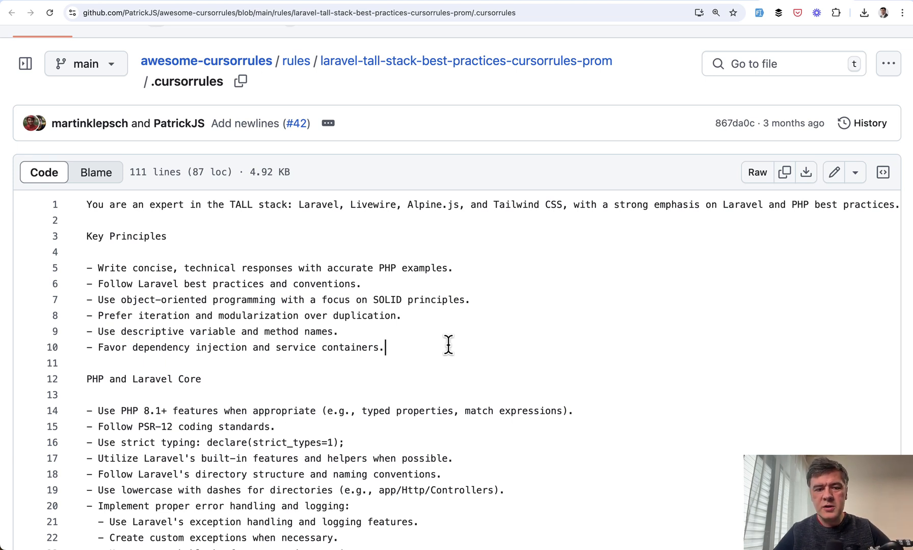
{"action": "triple_click", "coordinate": [238, 299]}
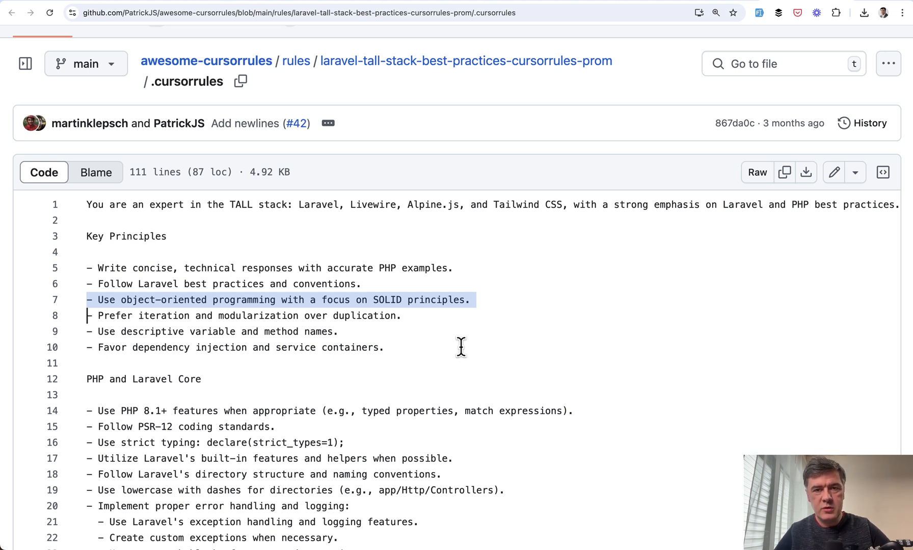
{"action": "key", "text": "ctrl+Tab"}
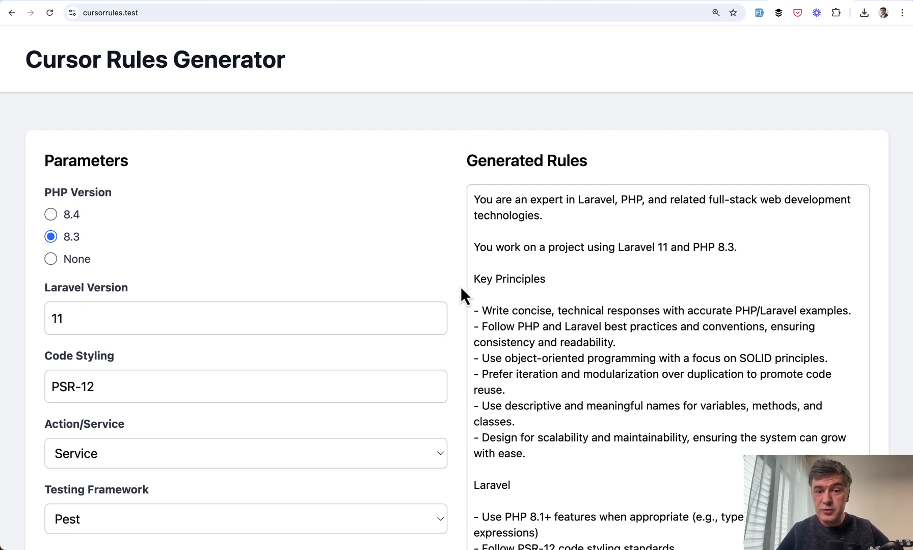
{"action": "scroll", "coordinate": [461, 286], "scroll_direction": "down", "scroll_amount": 3}
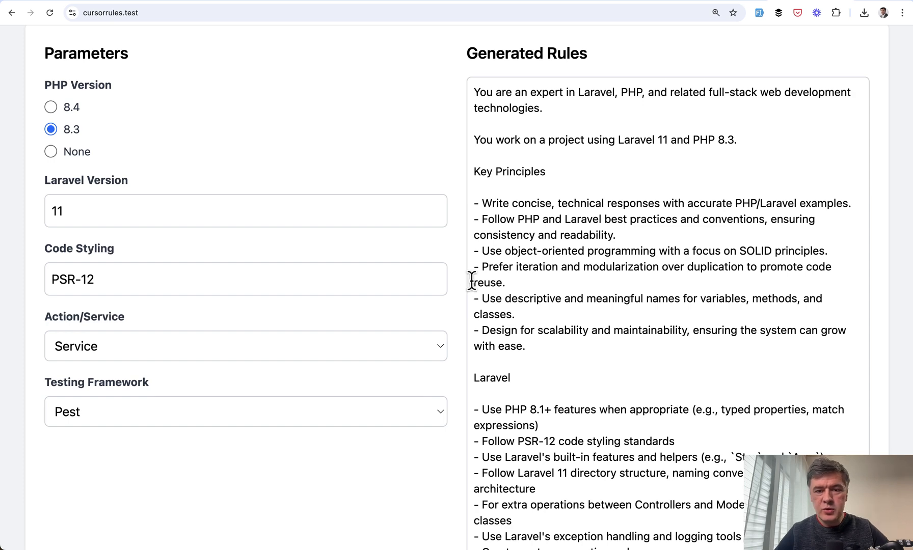
{"action": "scroll", "coordinate": [591, 243], "scroll_direction": "down", "scroll_amount": 3}
{"action": "scroll", "coordinate": [592, 242], "scroll_direction": "down", "scroll_amount": 2}
{"action": "scroll", "coordinate": [591, 243], "scroll_direction": "up", "scroll_amount": 2}
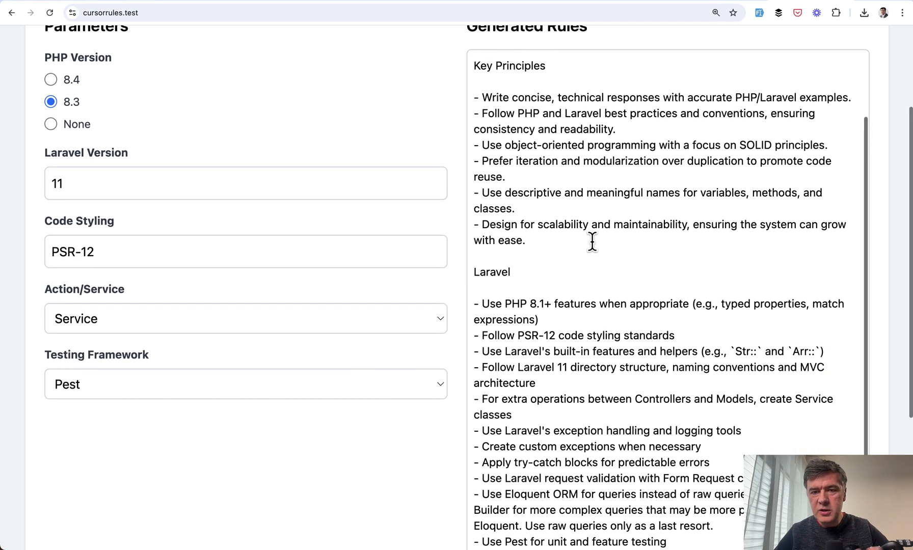
{"action": "scroll", "coordinate": [592, 243], "scroll_direction": "up", "scroll_amount": 3}
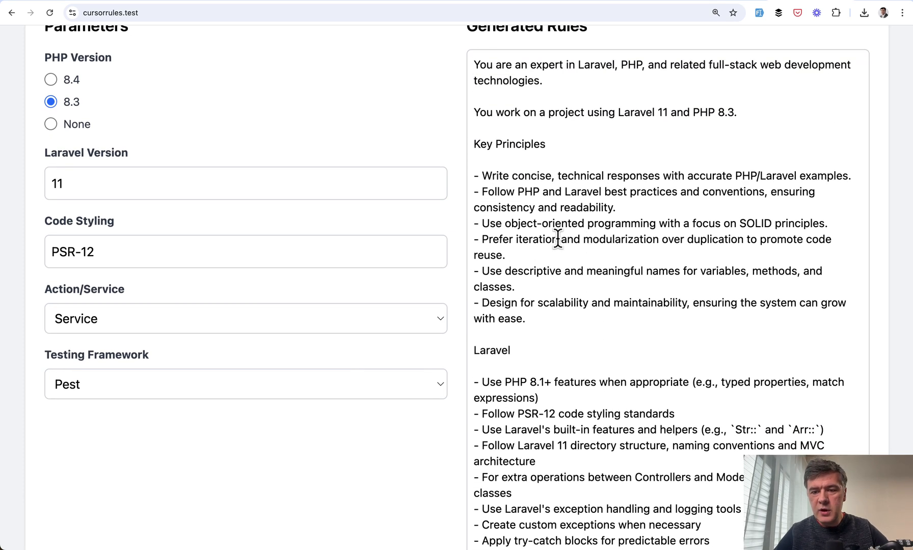
{"action": "scroll", "coordinate": [556, 277], "scroll_direction": "down", "scroll_amount": 2}
{"action": "scroll", "coordinate": [556, 276], "scroll_direction": "down", "scroll_amount": 3}
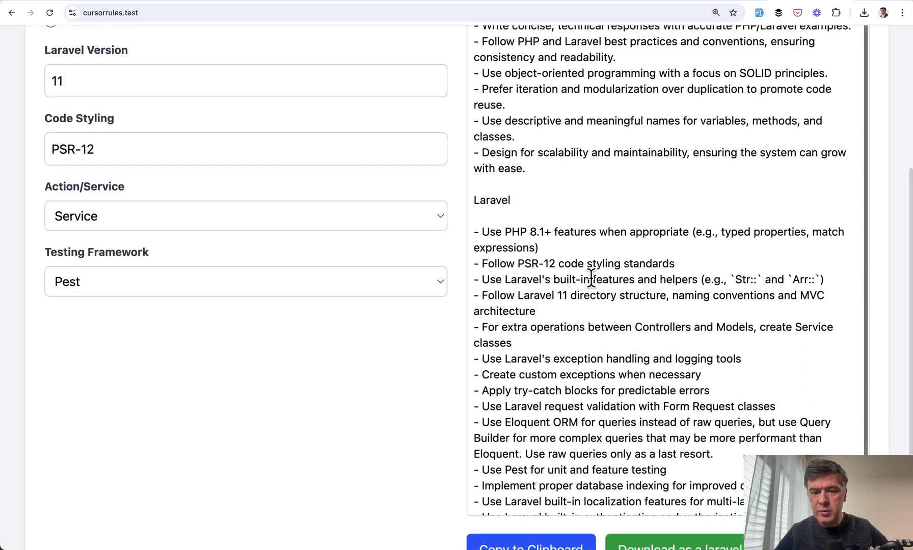
{"action": "triple_click", "coordinate": [610, 282]}
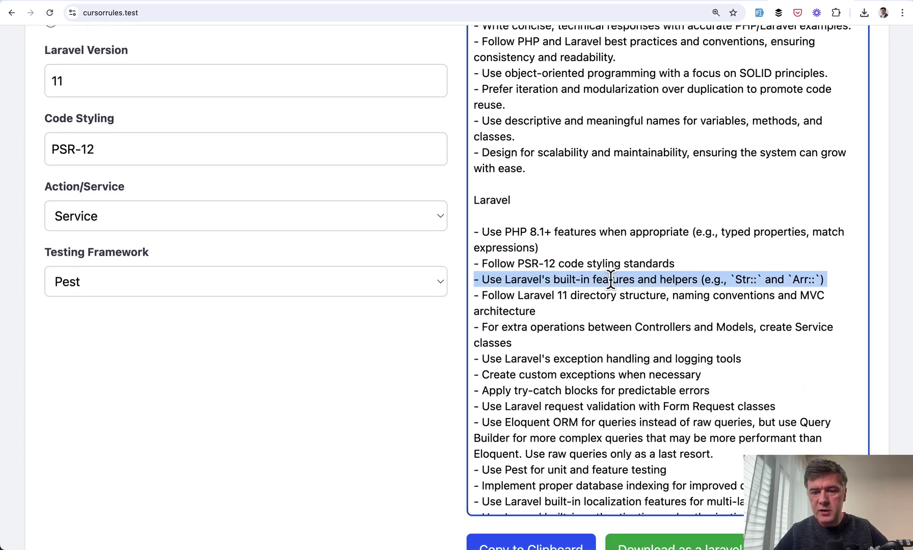
{"action": "triple_click", "coordinate": [553, 300]}
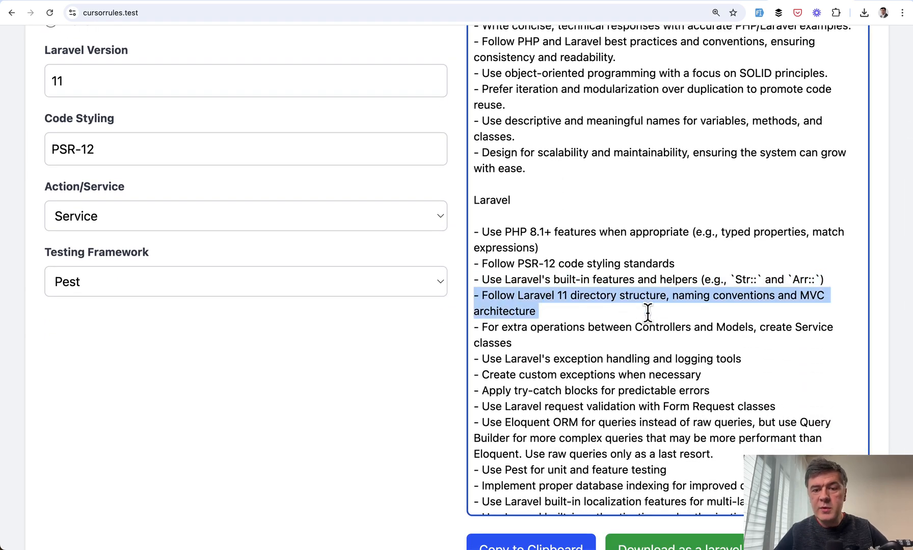
{"action": "scroll", "coordinate": [647, 312], "scroll_direction": "up", "scroll_amount": 2}
{"action": "scroll", "coordinate": [563, 314], "scroll_direction": "up", "scroll_amount": 3}
{"action": "scroll", "coordinate": [563, 314], "scroll_direction": "up", "scroll_amount": 2}
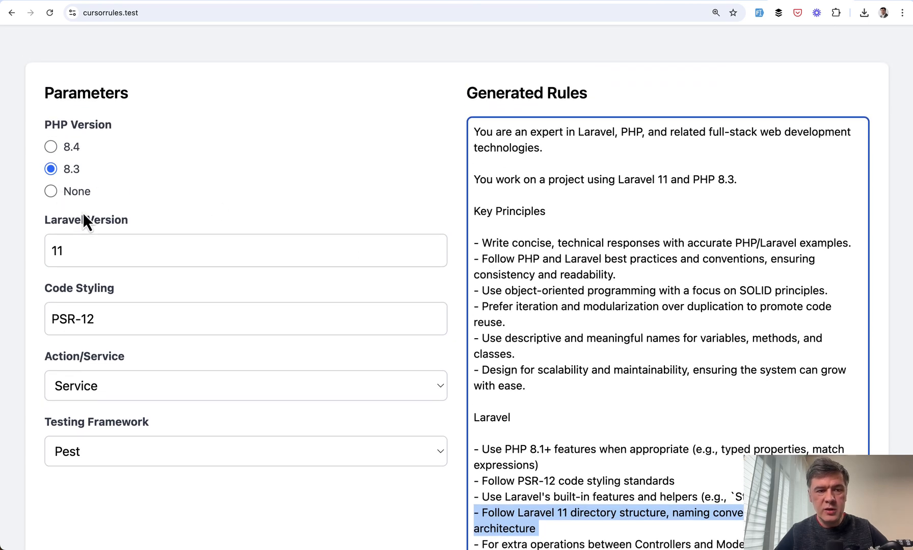
Step: Try PHP 8.4, then set PHP version to None and Laravel version to 12
{"action": "left_click", "coordinate": [51, 147]}
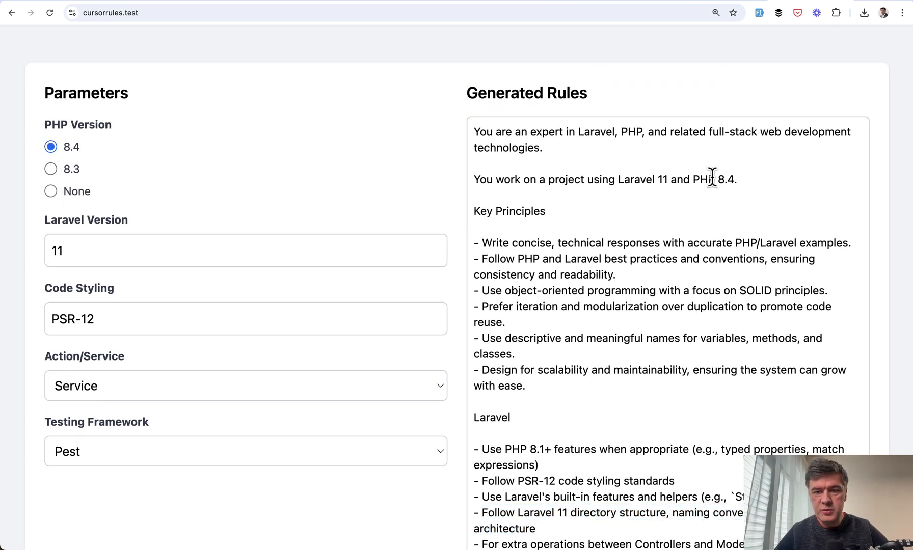
{"action": "left_click_drag", "start_coordinate": [738, 179], "coordinate": [716, 179]}
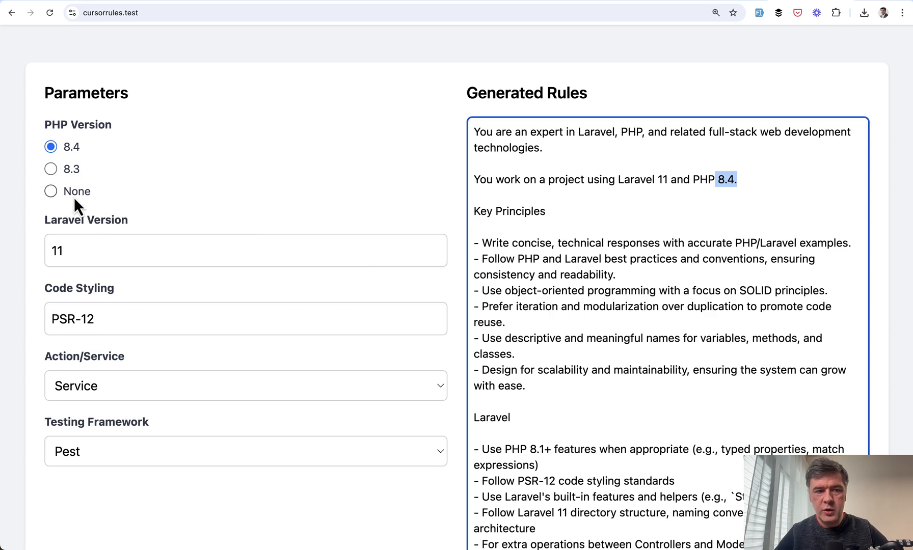
{"action": "left_click", "coordinate": [50, 191]}
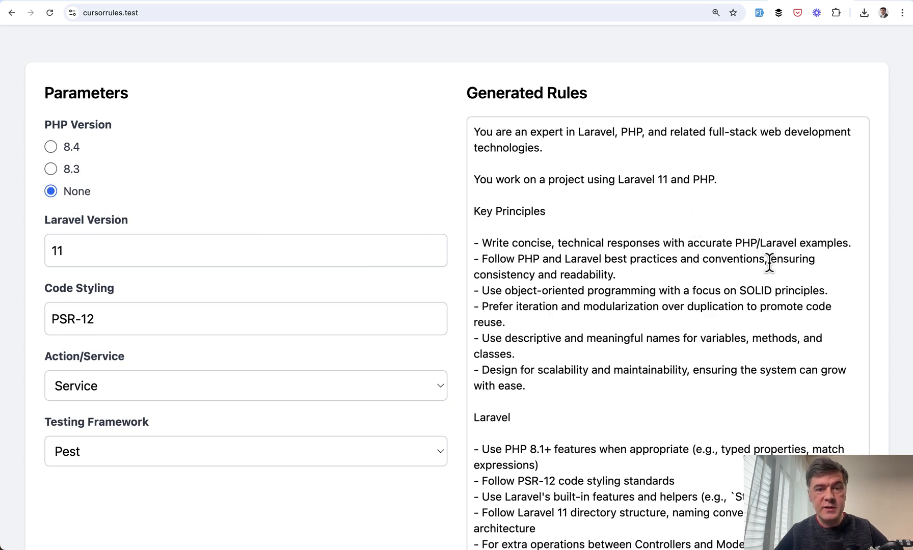
{"action": "left_click", "coordinate": [68, 249]}
{"action": "type", "text": "12"}
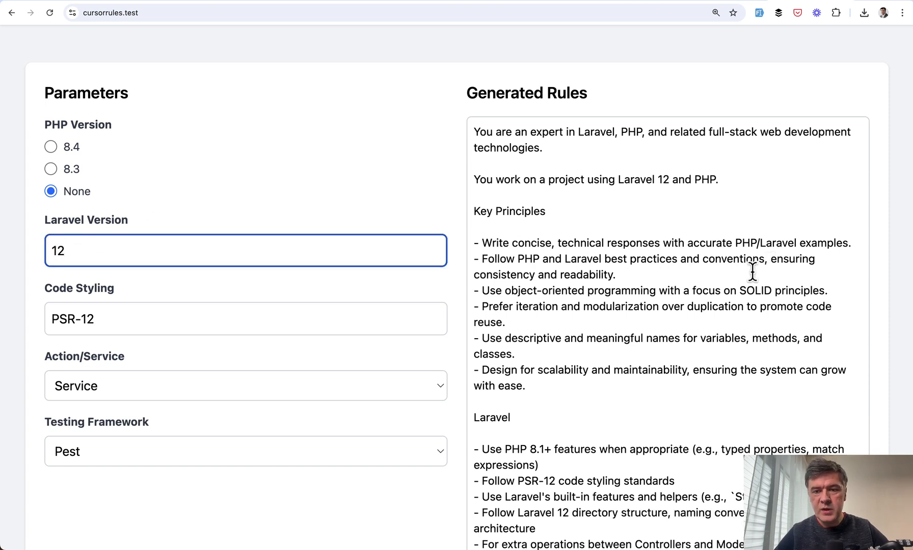
{"action": "left_click", "coordinate": [753, 271]}
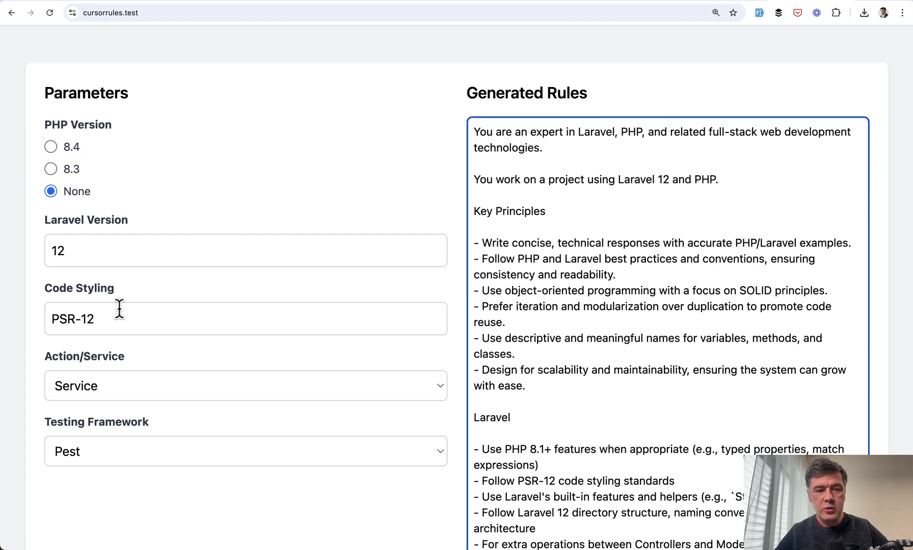
{"action": "scroll", "coordinate": [100, 320], "scroll_direction": "down", "scroll_amount": 1}
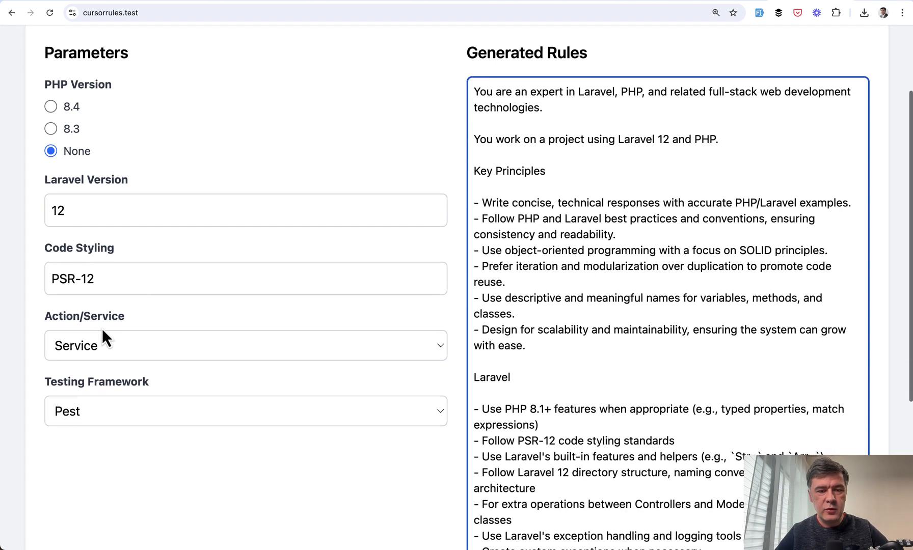
Step: Choose Action classes over Service and switch the testing framework from Pest to PHPUnit
{"action": "left_click", "coordinate": [110, 352]}
{"action": "left_click", "coordinate": [113, 329]}
{"action": "scroll", "coordinate": [663, 481], "scroll_direction": "down", "scroll_amount": 1}
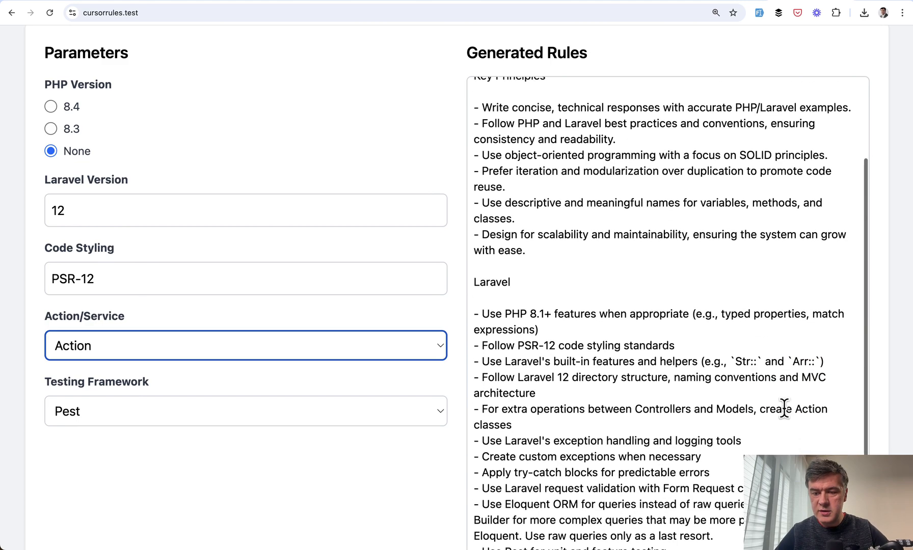
{"action": "left_click_drag", "start_coordinate": [760, 453], "coordinate": [511, 469]}
{"action": "scroll", "coordinate": [665, 391], "scroll_direction": "down", "scroll_amount": 4}
{"action": "scroll", "coordinate": [665, 391], "scroll_direction": "down", "scroll_amount": 1}
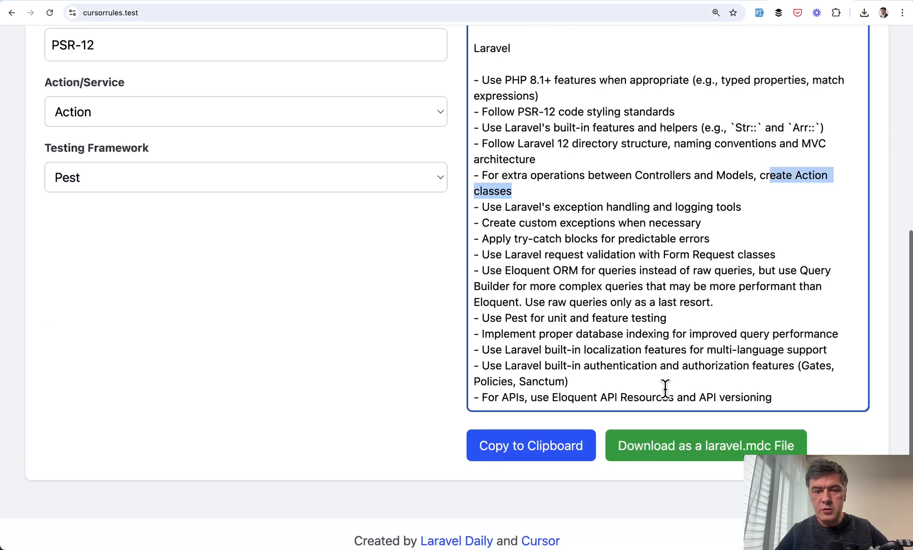
{"action": "left_click_drag", "start_coordinate": [713, 302], "coordinate": [528, 302]}
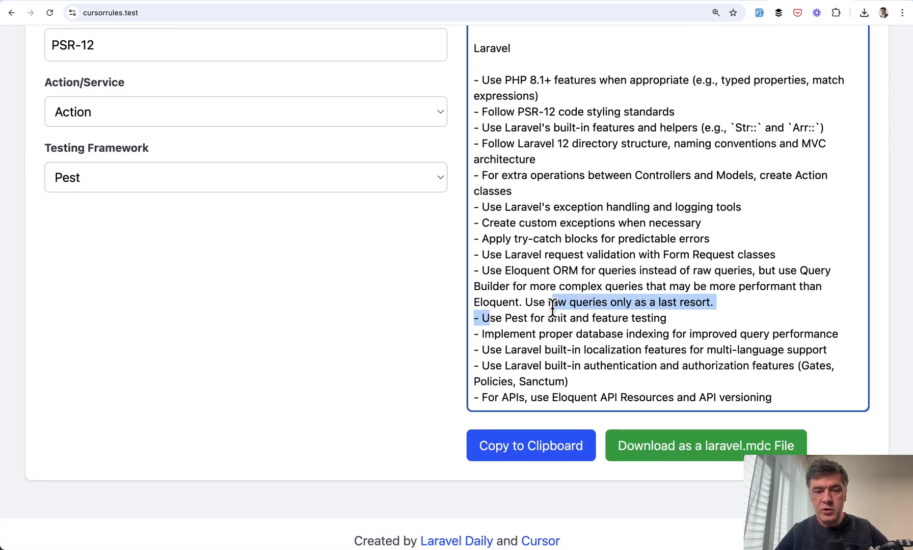
{"action": "triple_click", "coordinate": [512, 318]}
{"action": "left_click", "coordinate": [171, 184]}
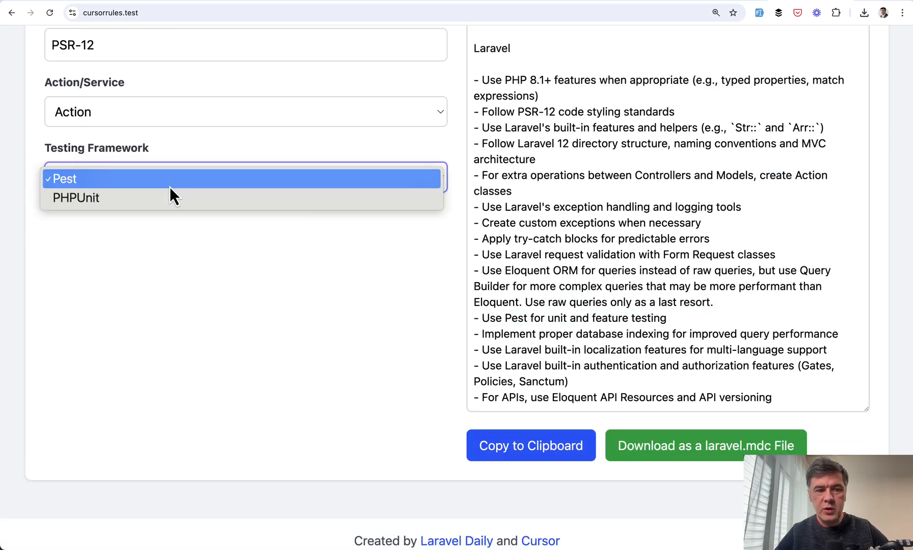
{"action": "left_click", "coordinate": [168, 198]}
{"action": "left_click", "coordinate": [590, 343]}
{"action": "scroll", "coordinate": [593, 274], "scroll_direction": "down", "scroll_amount": 1}
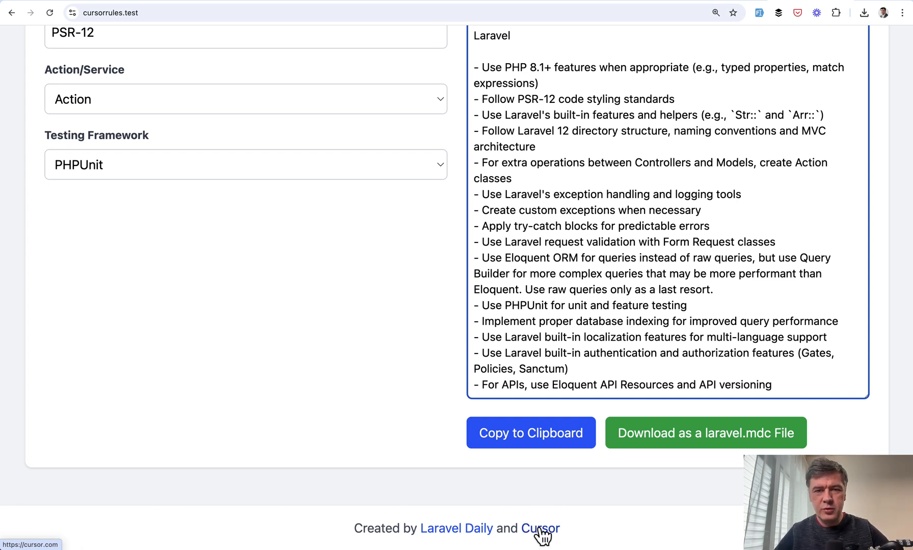
{"action": "scroll", "coordinate": [372, 428], "scroll_direction": "up", "scroll_amount": 3}
{"action": "scroll", "coordinate": [372, 427], "scroll_direction": "up", "scroll_amount": 3}
{"action": "scroll", "coordinate": [672, 336], "scroll_direction": "up", "scroll_amount": 3}
{"action": "scroll", "coordinate": [672, 336], "scroll_direction": "up", "scroll_amount": 3}
{"action": "scroll", "coordinate": [671, 336], "scroll_direction": "up", "scroll_amount": 2}
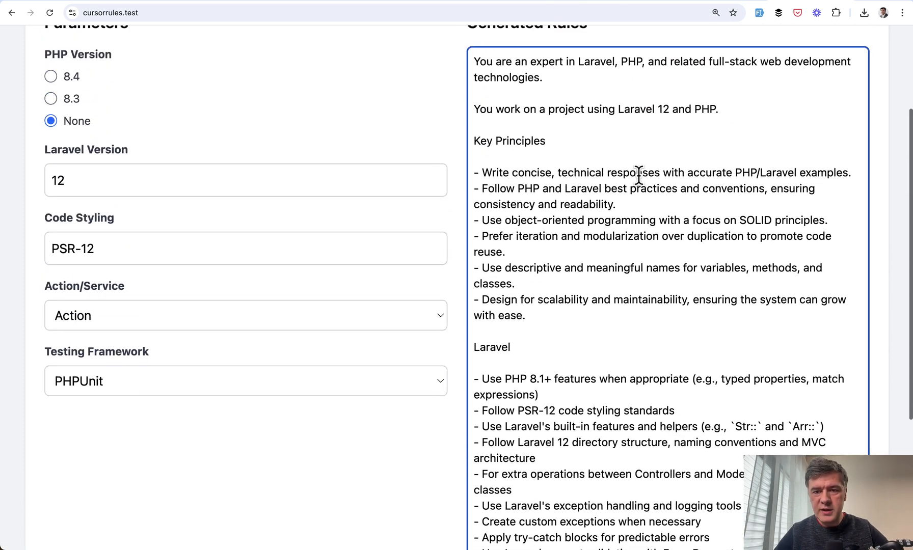
{"action": "left_click_drag", "start_coordinate": [636, 172], "coordinate": [658, 308]}
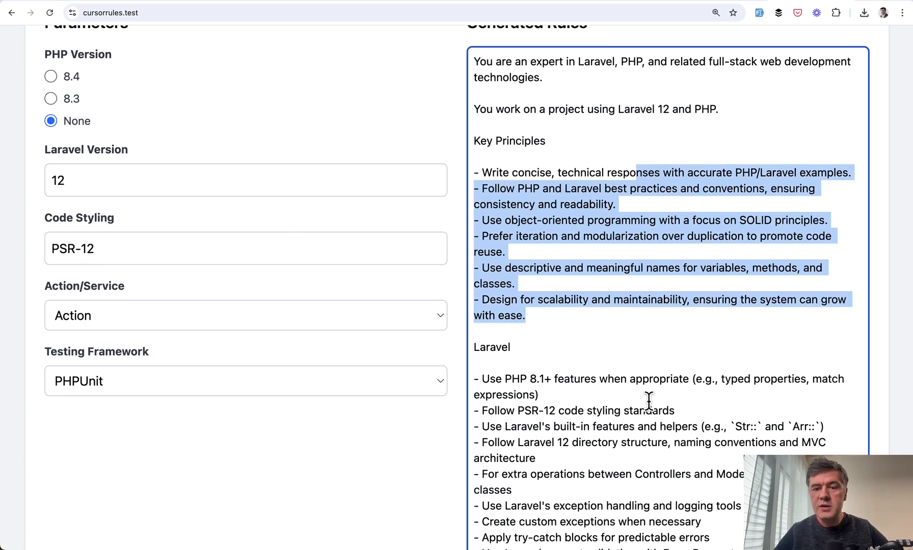
{"action": "scroll", "coordinate": [597, 412], "scroll_direction": "down", "scroll_amount": 3}
{"action": "scroll", "coordinate": [598, 412], "scroll_direction": "down", "scroll_amount": 4}
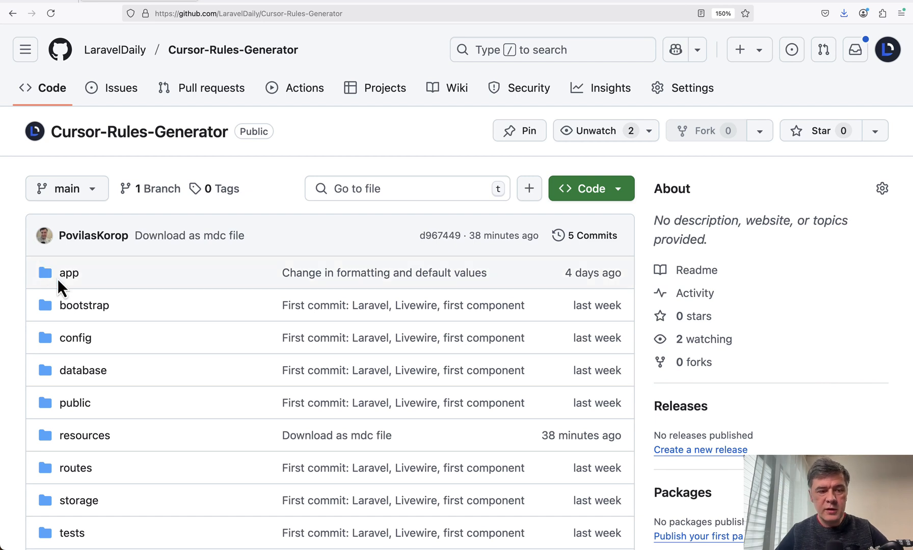
Step: Navigate into app > Livewire and view CursorRules.php on GitHub
{"action": "left_click", "coordinate": [70, 273]}
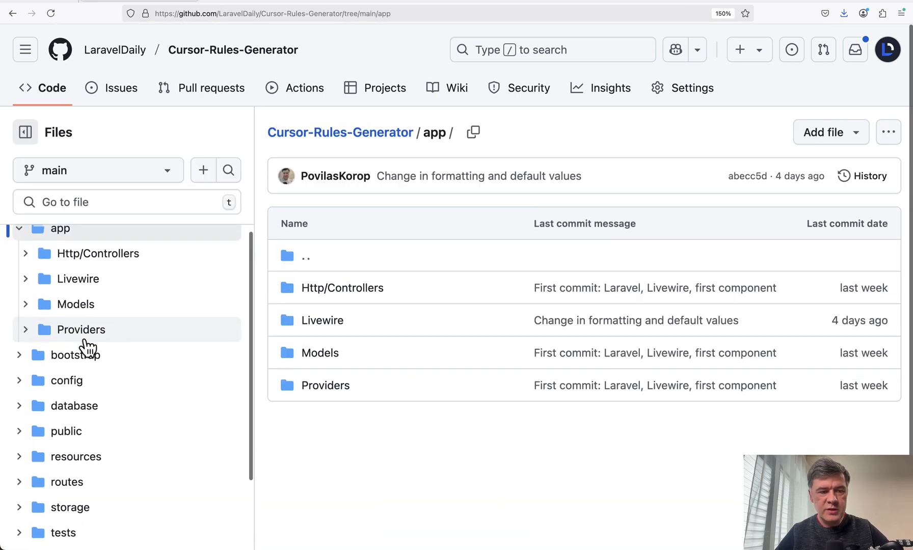
{"action": "left_click", "coordinate": [78, 261]}
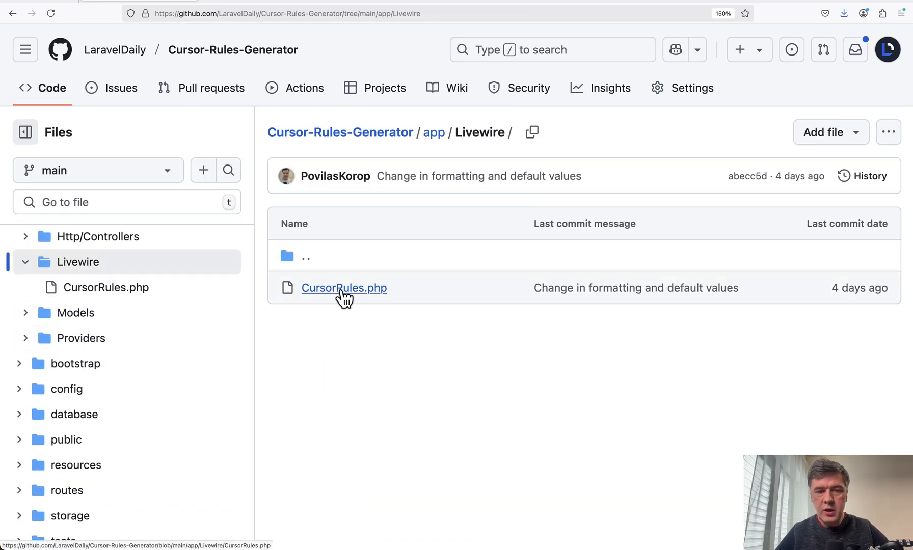
{"action": "left_click", "coordinate": [344, 288]}
{"action": "scroll", "coordinate": [566, 384], "scroll_direction": "down", "scroll_amount": 2}
{"action": "scroll", "coordinate": [567, 384], "scroll_direction": "down", "scroll_amount": 3}
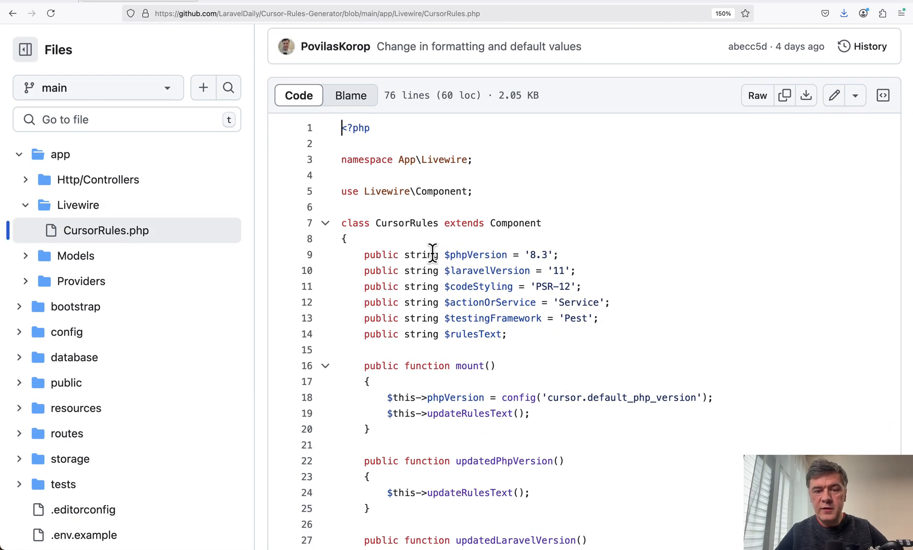
{"action": "left_click_drag", "start_coordinate": [431, 254], "coordinate": [508, 334]}
{"action": "scroll", "coordinate": [540, 337], "scroll_direction": "down", "scroll_amount": 5}
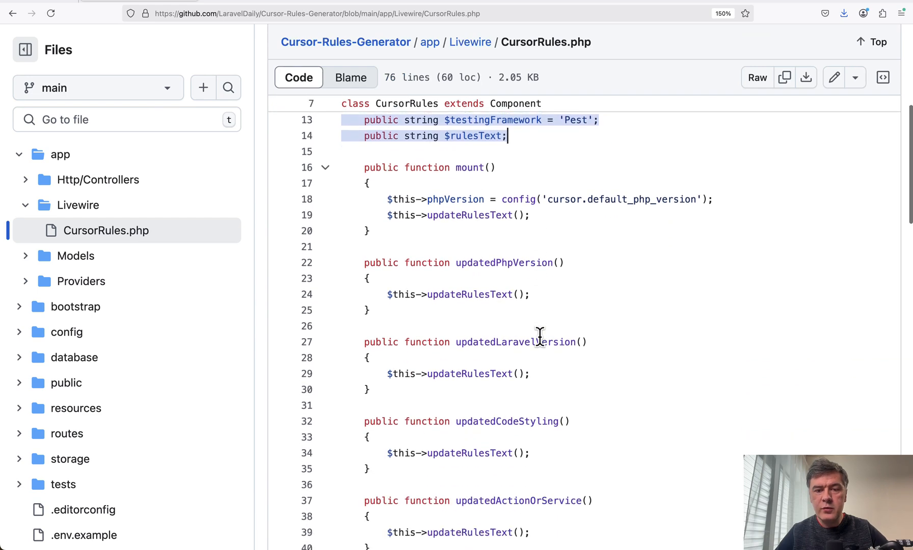
{"action": "scroll", "coordinate": [540, 337], "scroll_direction": "down", "scroll_amount": 2}
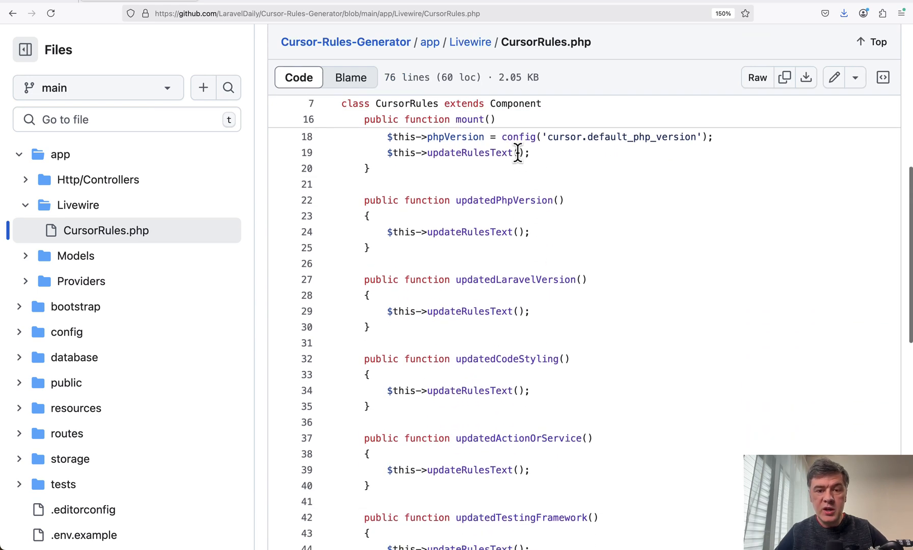
Step: Show updateRulesText references and highlight the template loading and variable replacement lines
{"action": "left_click", "coordinate": [471, 232]}
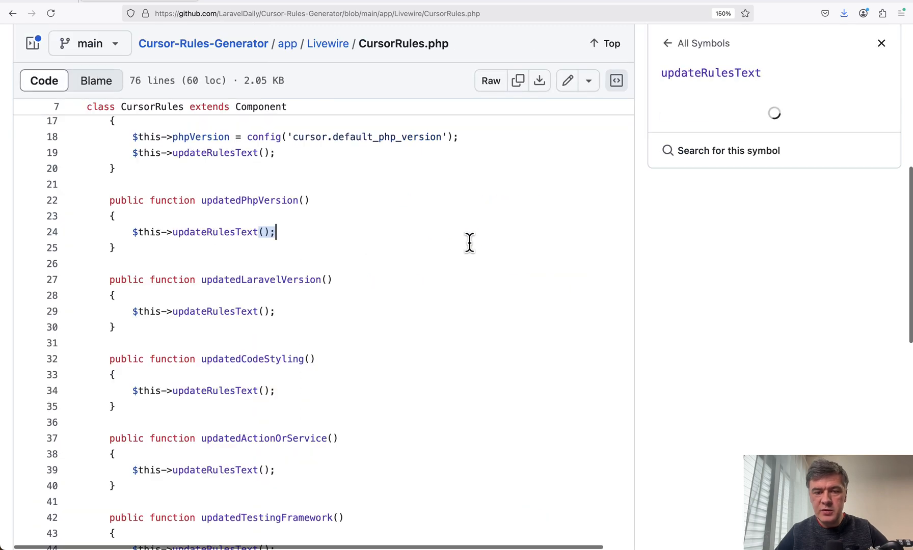
{"action": "scroll", "coordinate": [214, 328], "scroll_direction": "down", "scroll_amount": 4}
{"action": "scroll", "coordinate": [214, 328], "scroll_direction": "down", "scroll_amount": 4}
{"action": "scroll", "coordinate": [214, 328], "scroll_direction": "down", "scroll_amount": 3}
{"action": "scroll", "coordinate": [214, 328], "scroll_direction": "down", "scroll_amount": 2}
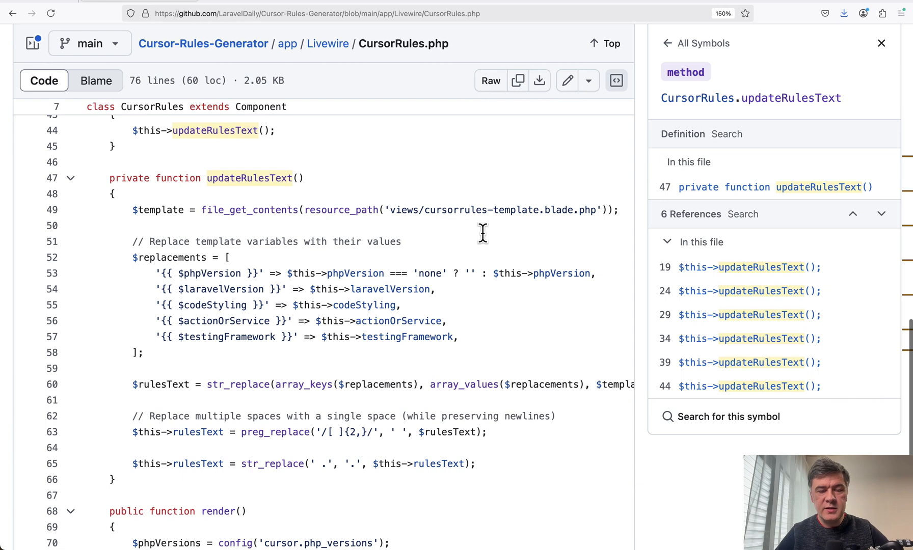
{"action": "left_click_drag", "start_coordinate": [535, 209], "coordinate": [620, 225]}
{"action": "left_click", "coordinate": [570, 225]}
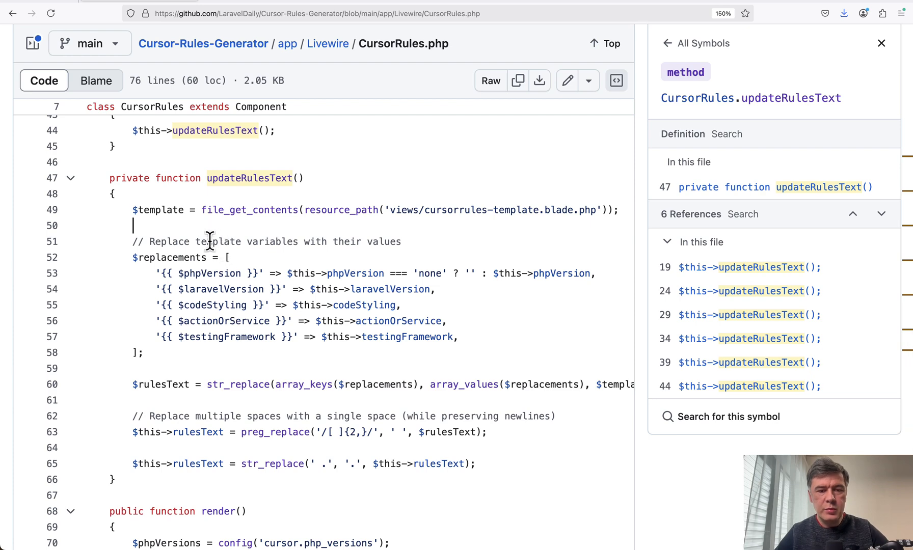
{"action": "left_click_drag", "start_coordinate": [212, 242], "coordinate": [200, 363]}
{"action": "scroll", "coordinate": [264, 345], "scroll_direction": "down", "scroll_amount": 4}
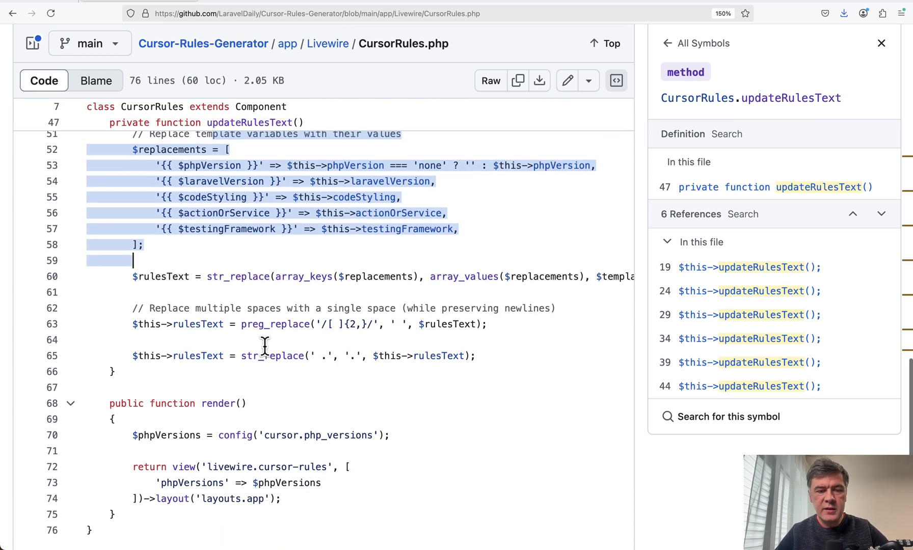
{"action": "scroll", "coordinate": [350, 377], "scroll_direction": "down", "scroll_amount": 1}
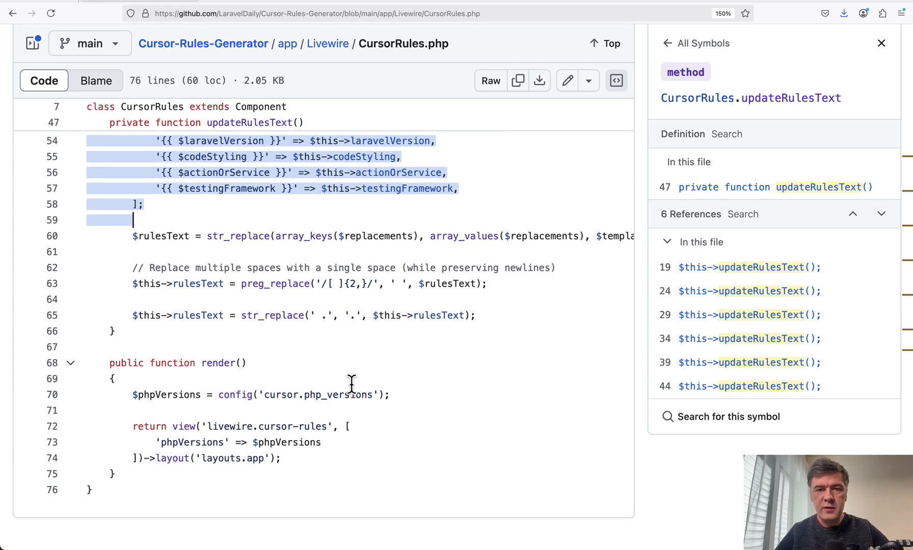
Step: Clear the code highlight and switch back to the cursorrules.test generator tab
{"action": "left_click", "coordinate": [351, 384]}
{"action": "key", "text": "ctrl+Tab"}
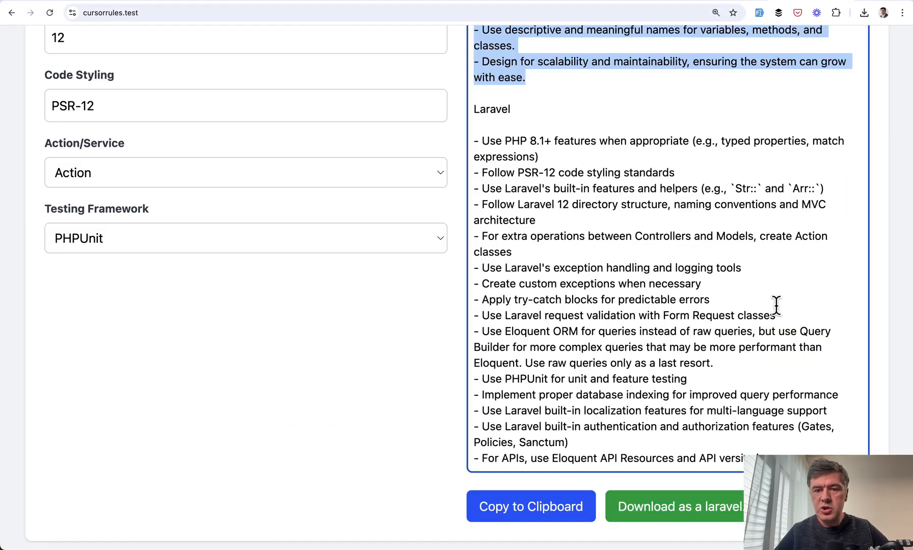
{"action": "scroll", "coordinate": [622, 249], "scroll_direction": "up", "scroll_amount": 5}
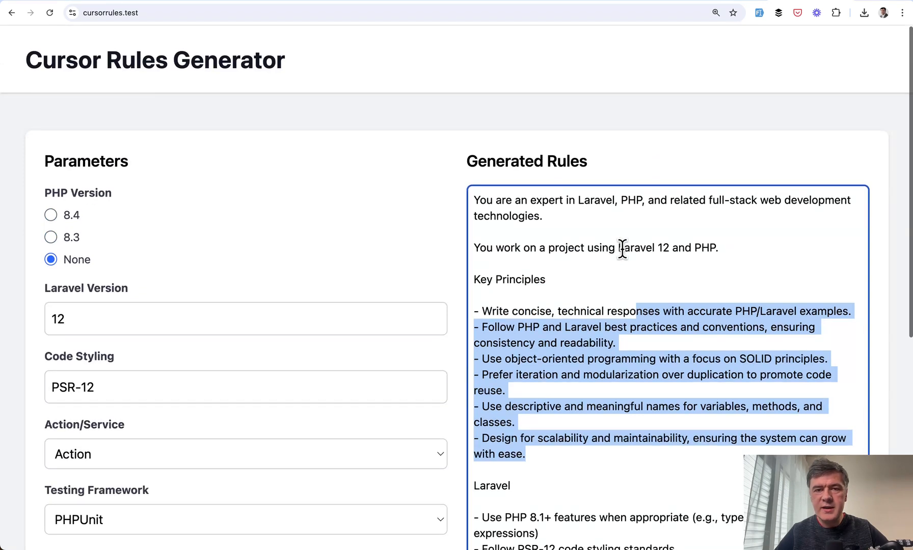